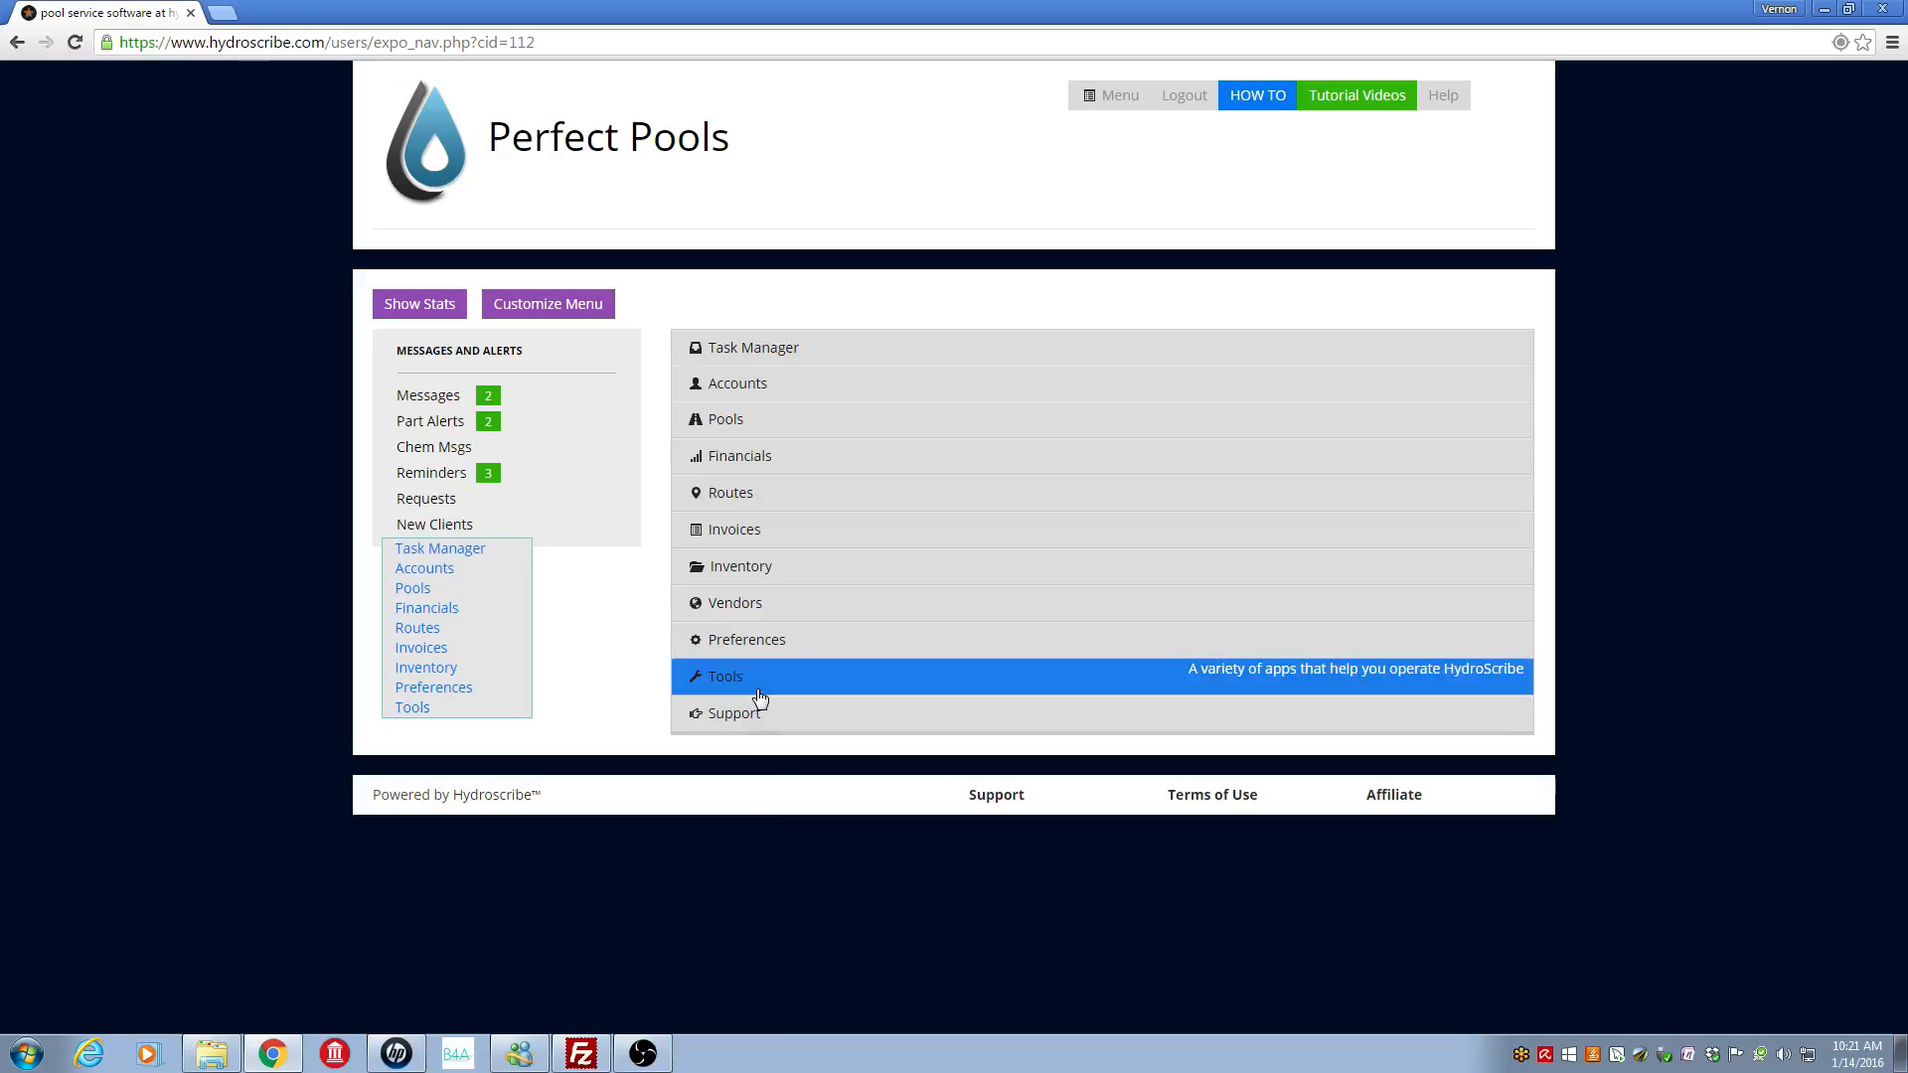
Open Manage Charge Codes from the Company Operations tools and start a new charge code
left_click(758, 680)
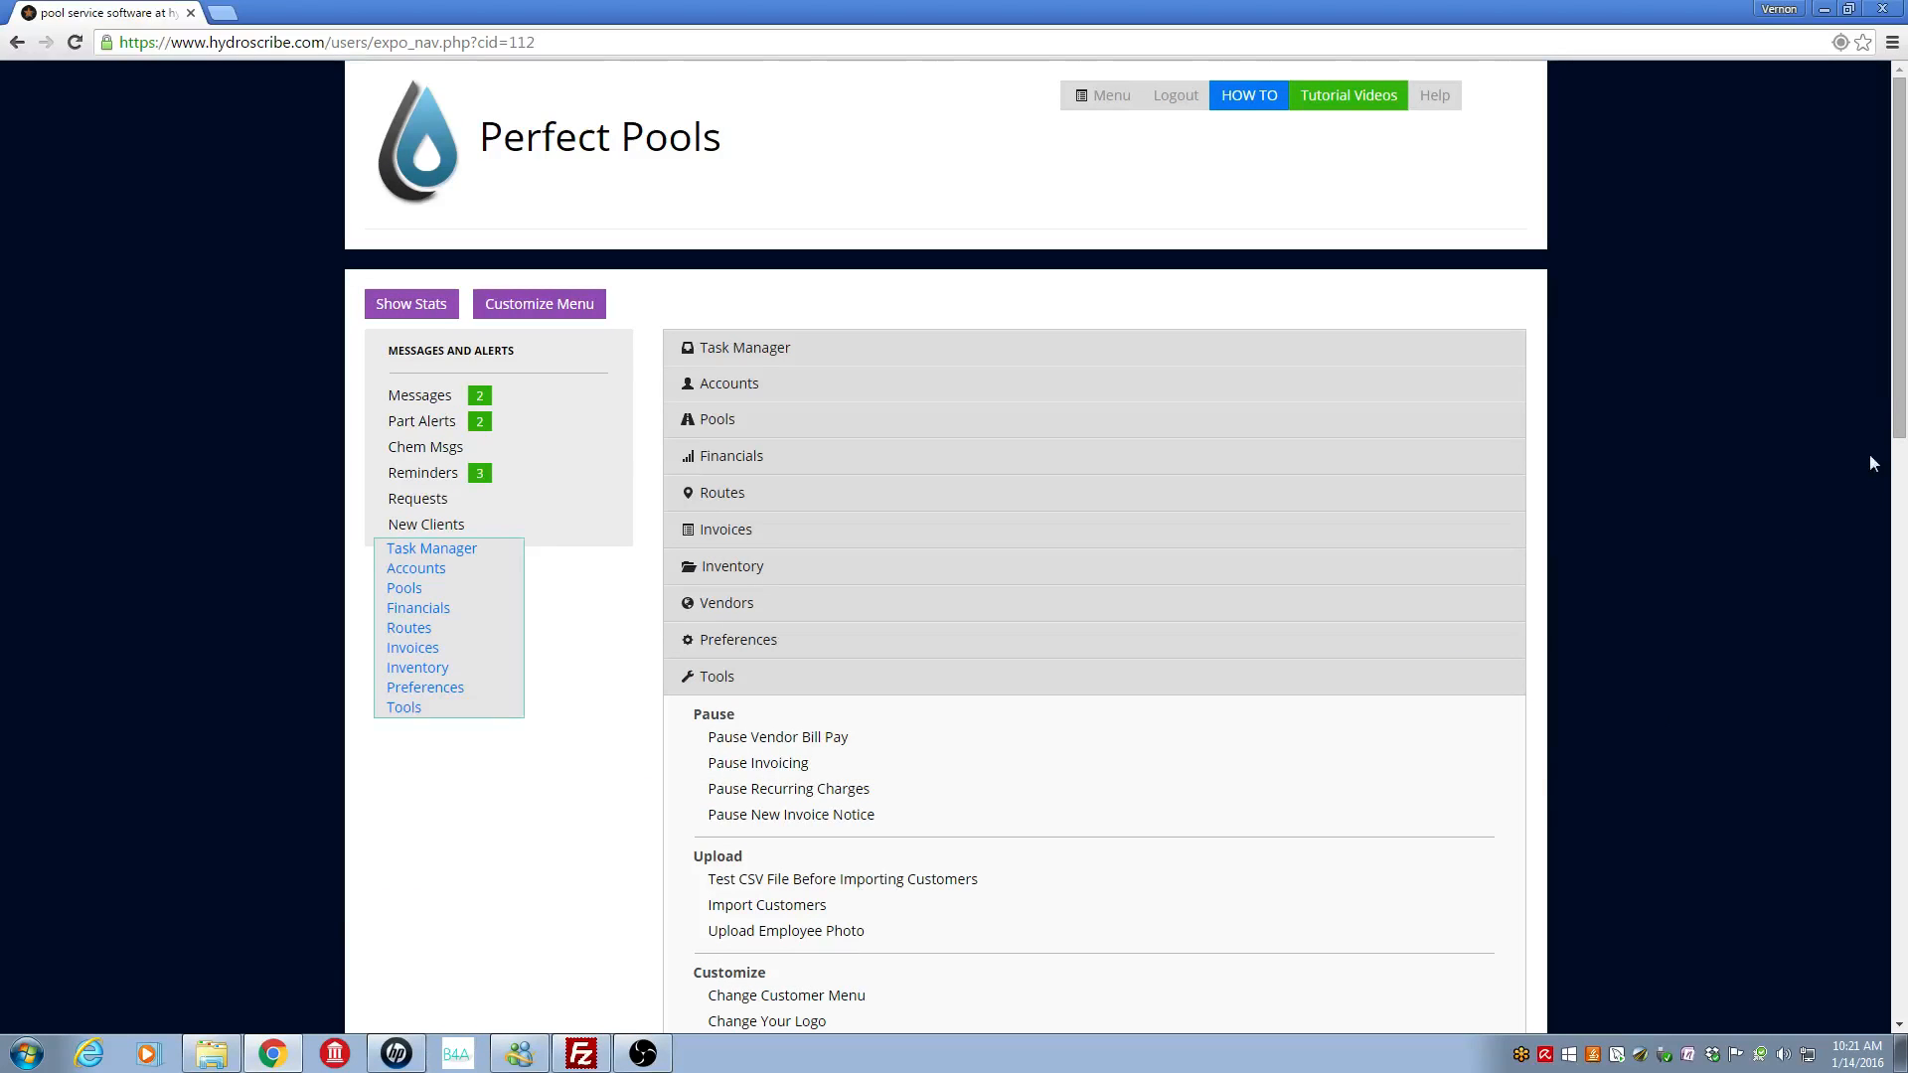
left_click_drag(1901, 386, 1903, 753)
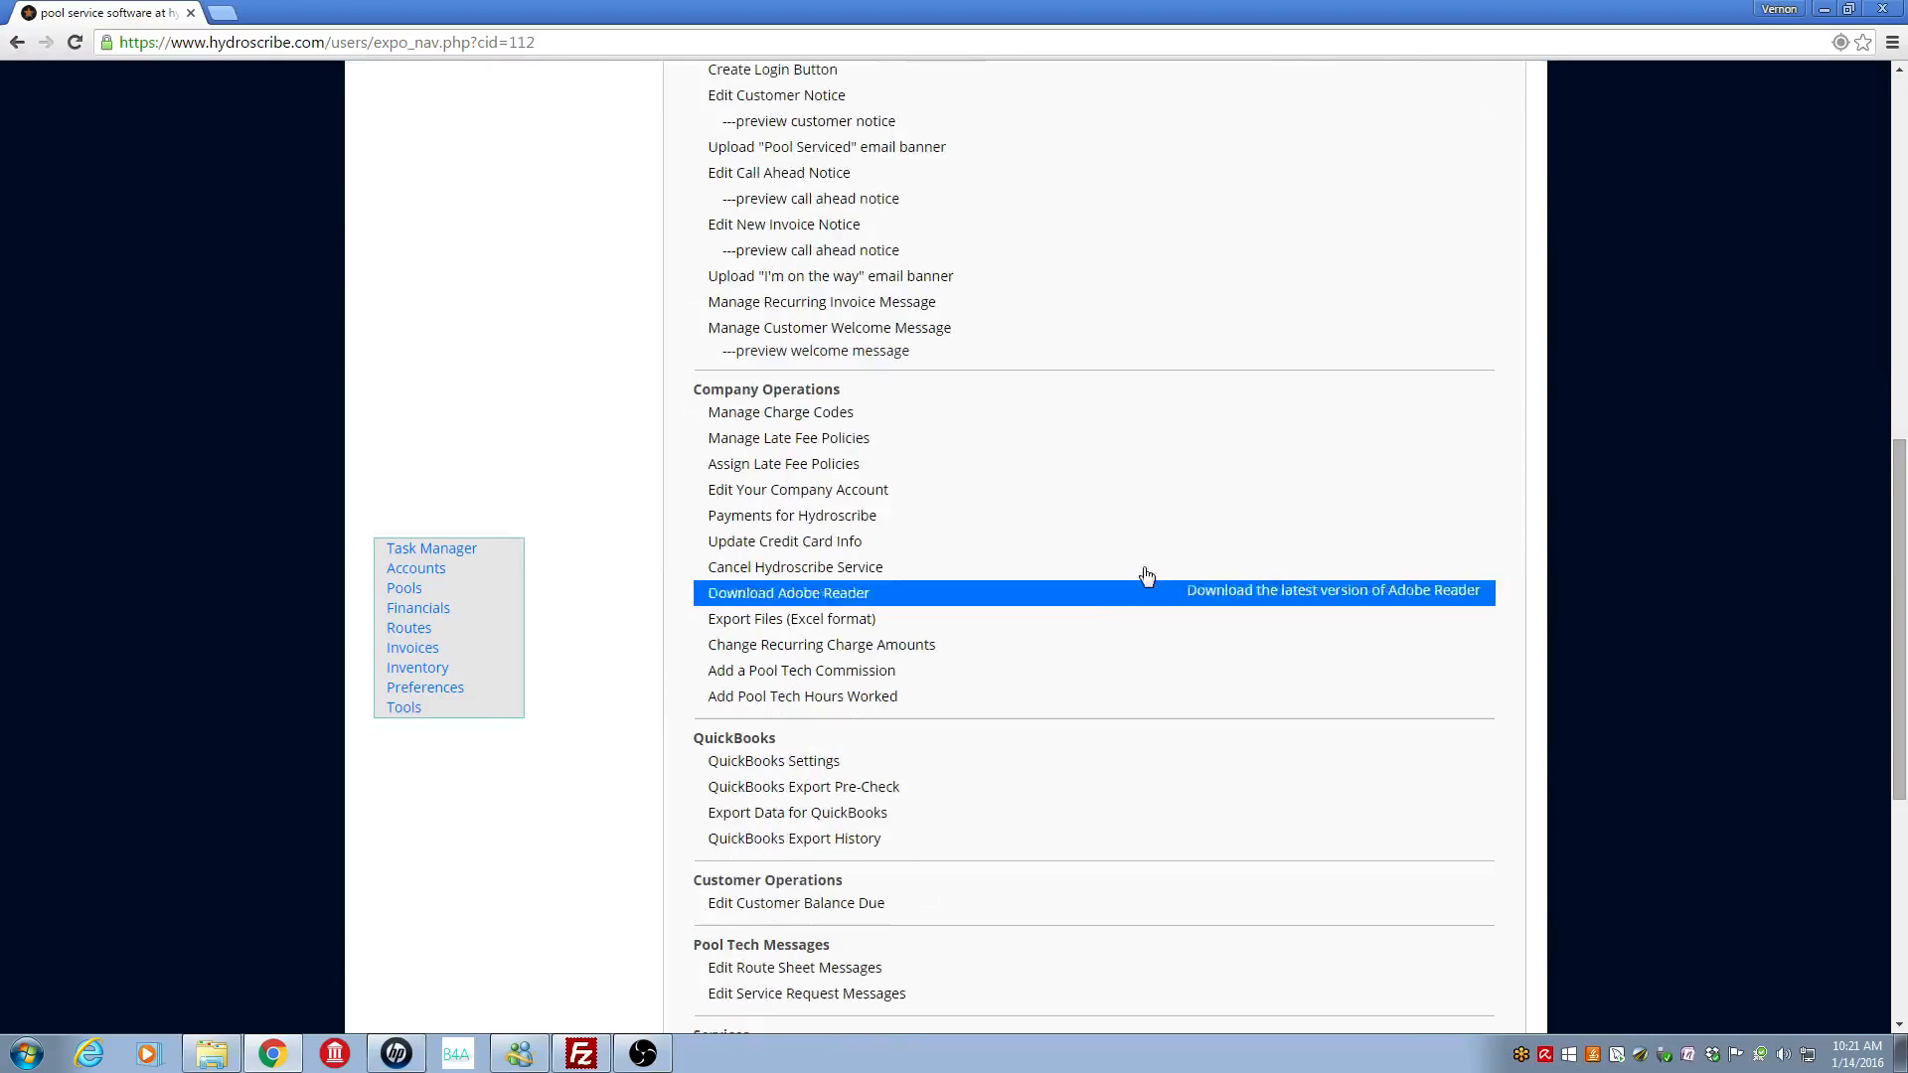
left_click(757, 413)
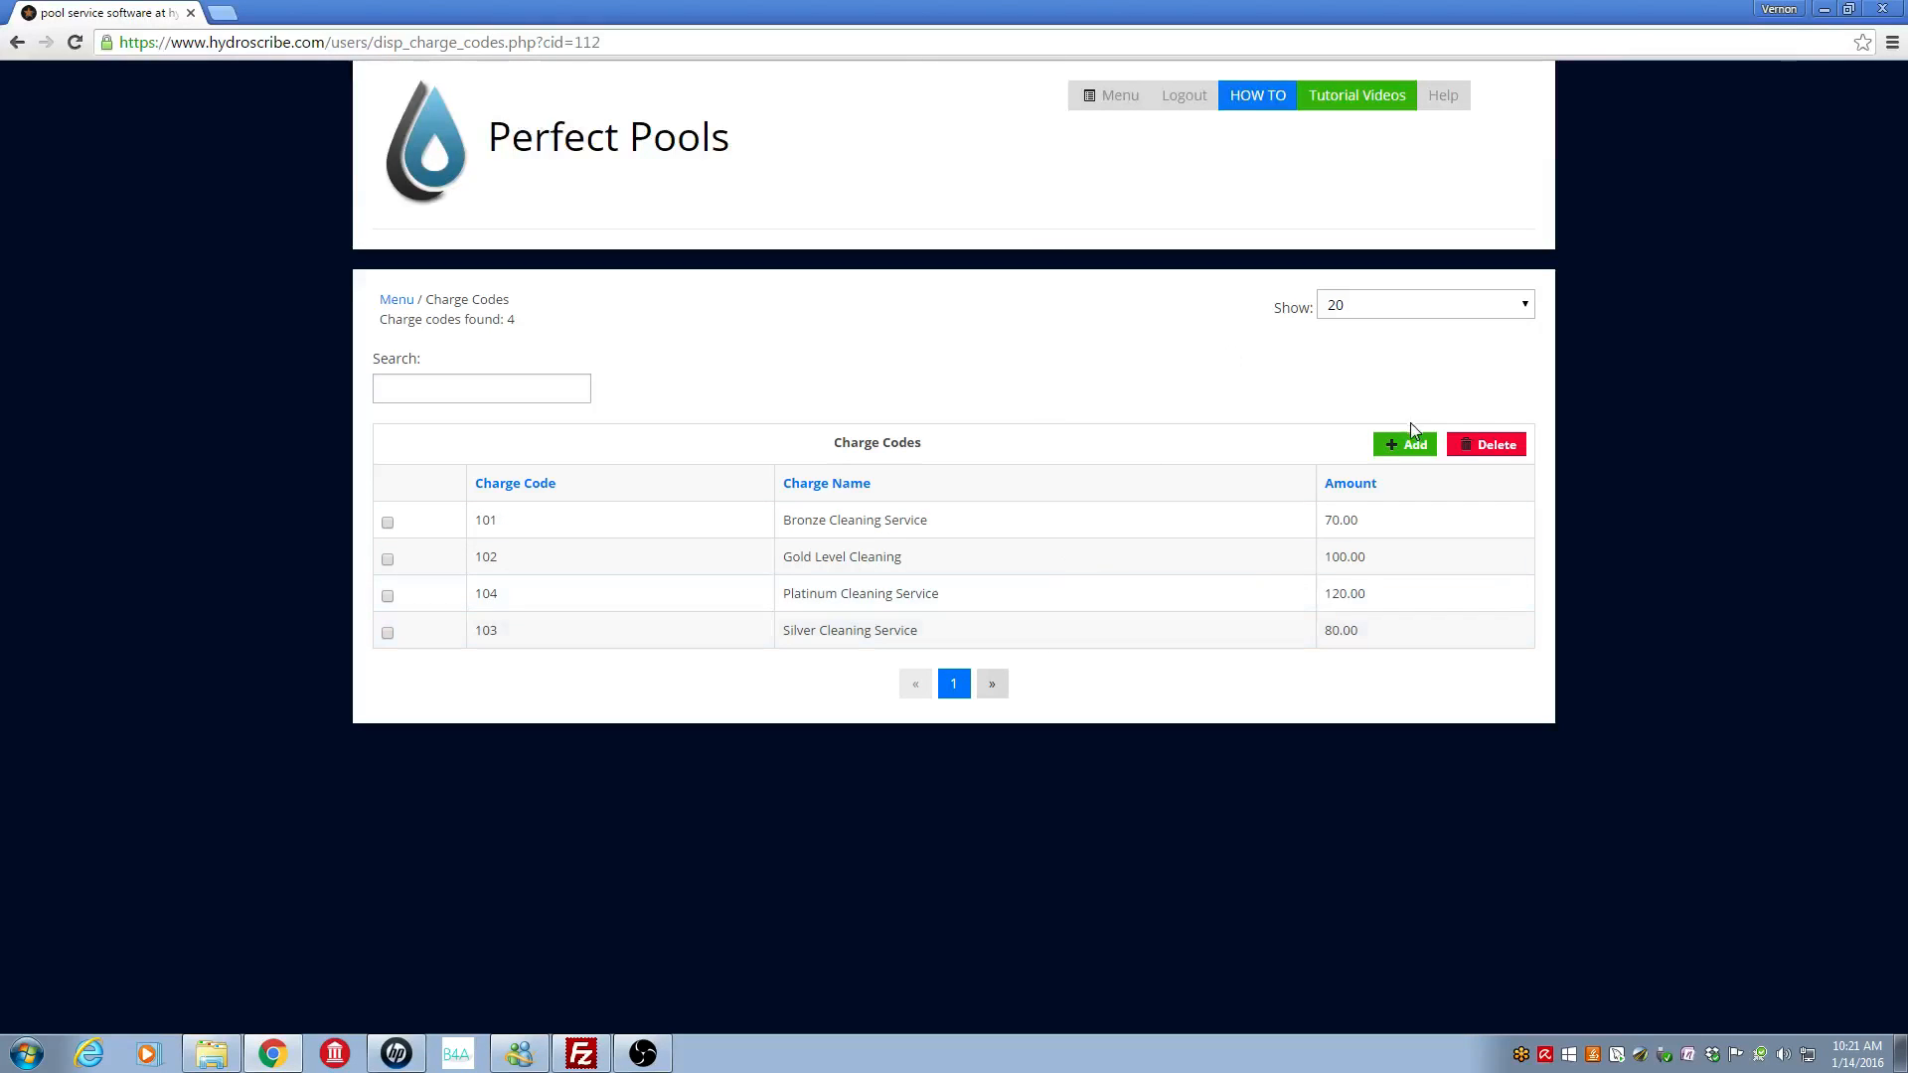
left_click(1415, 447)
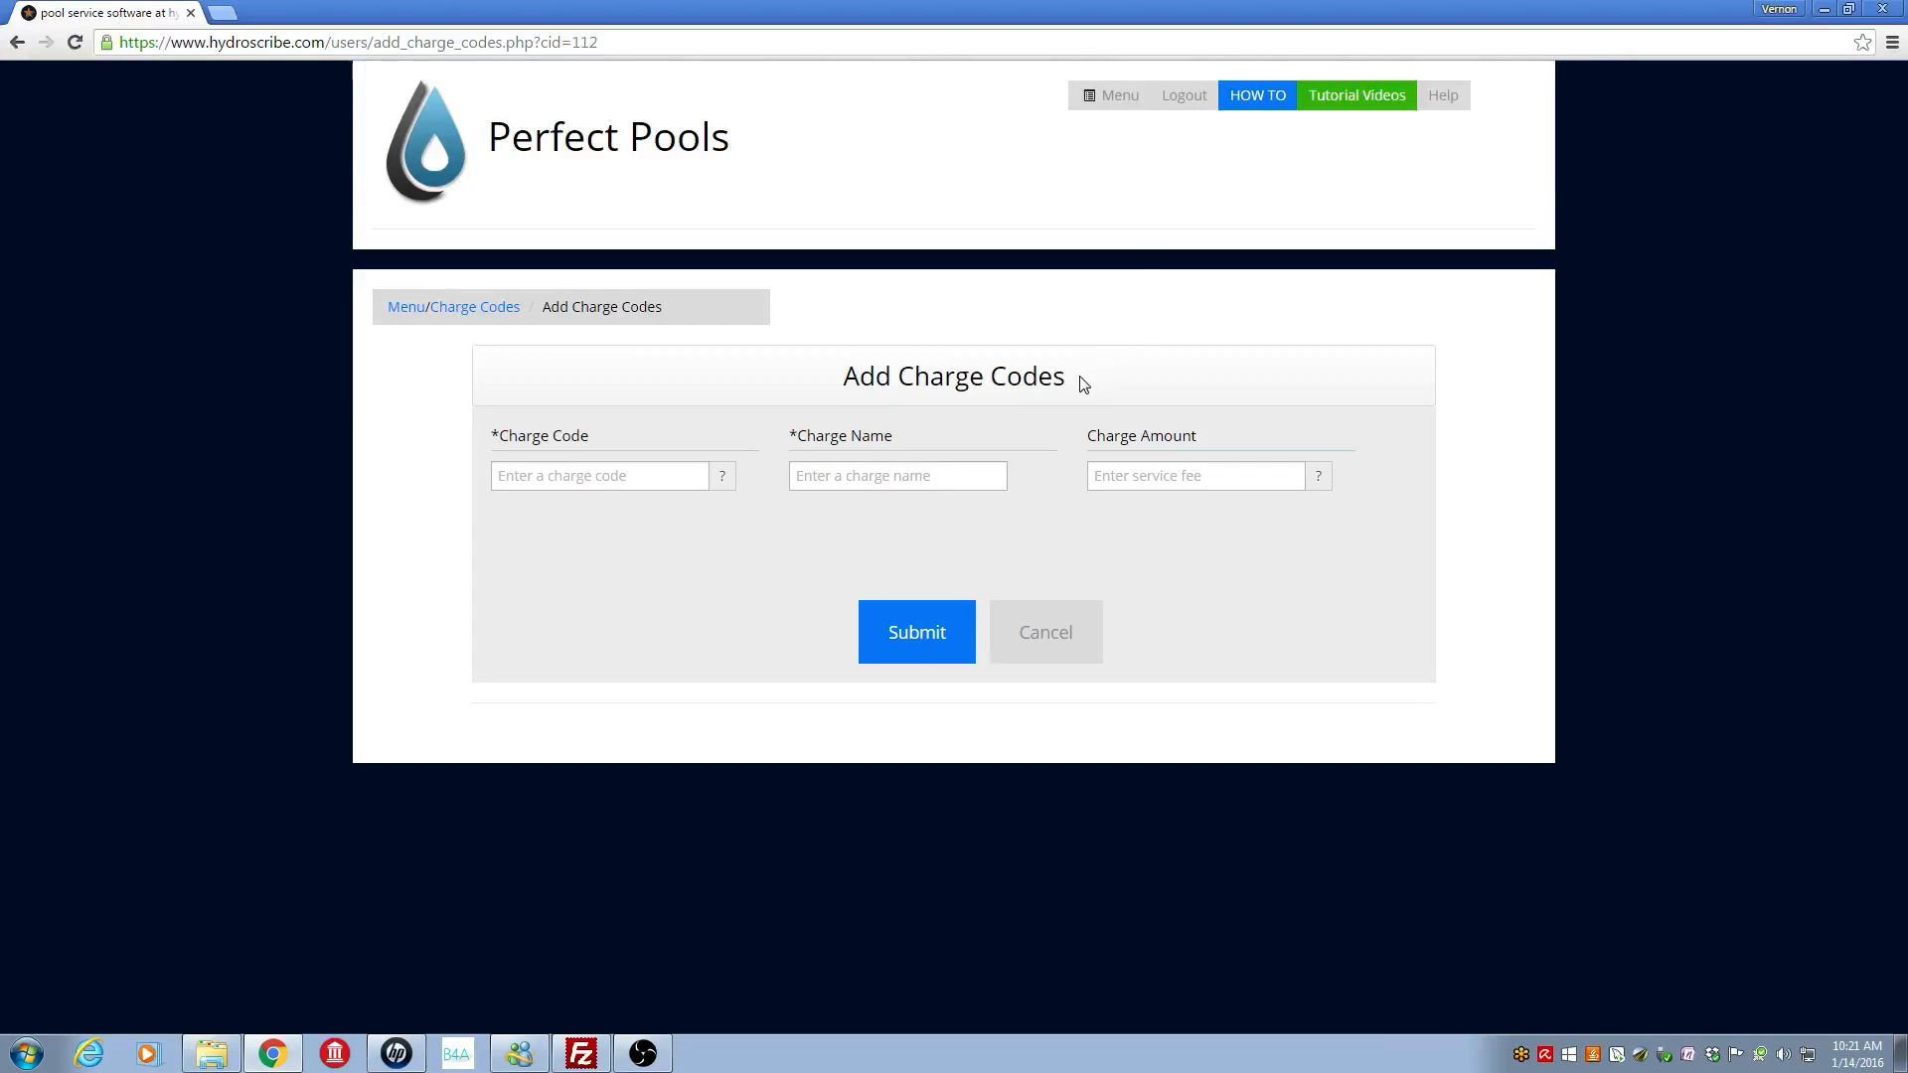
left_click_drag(1079, 381, 844, 380)
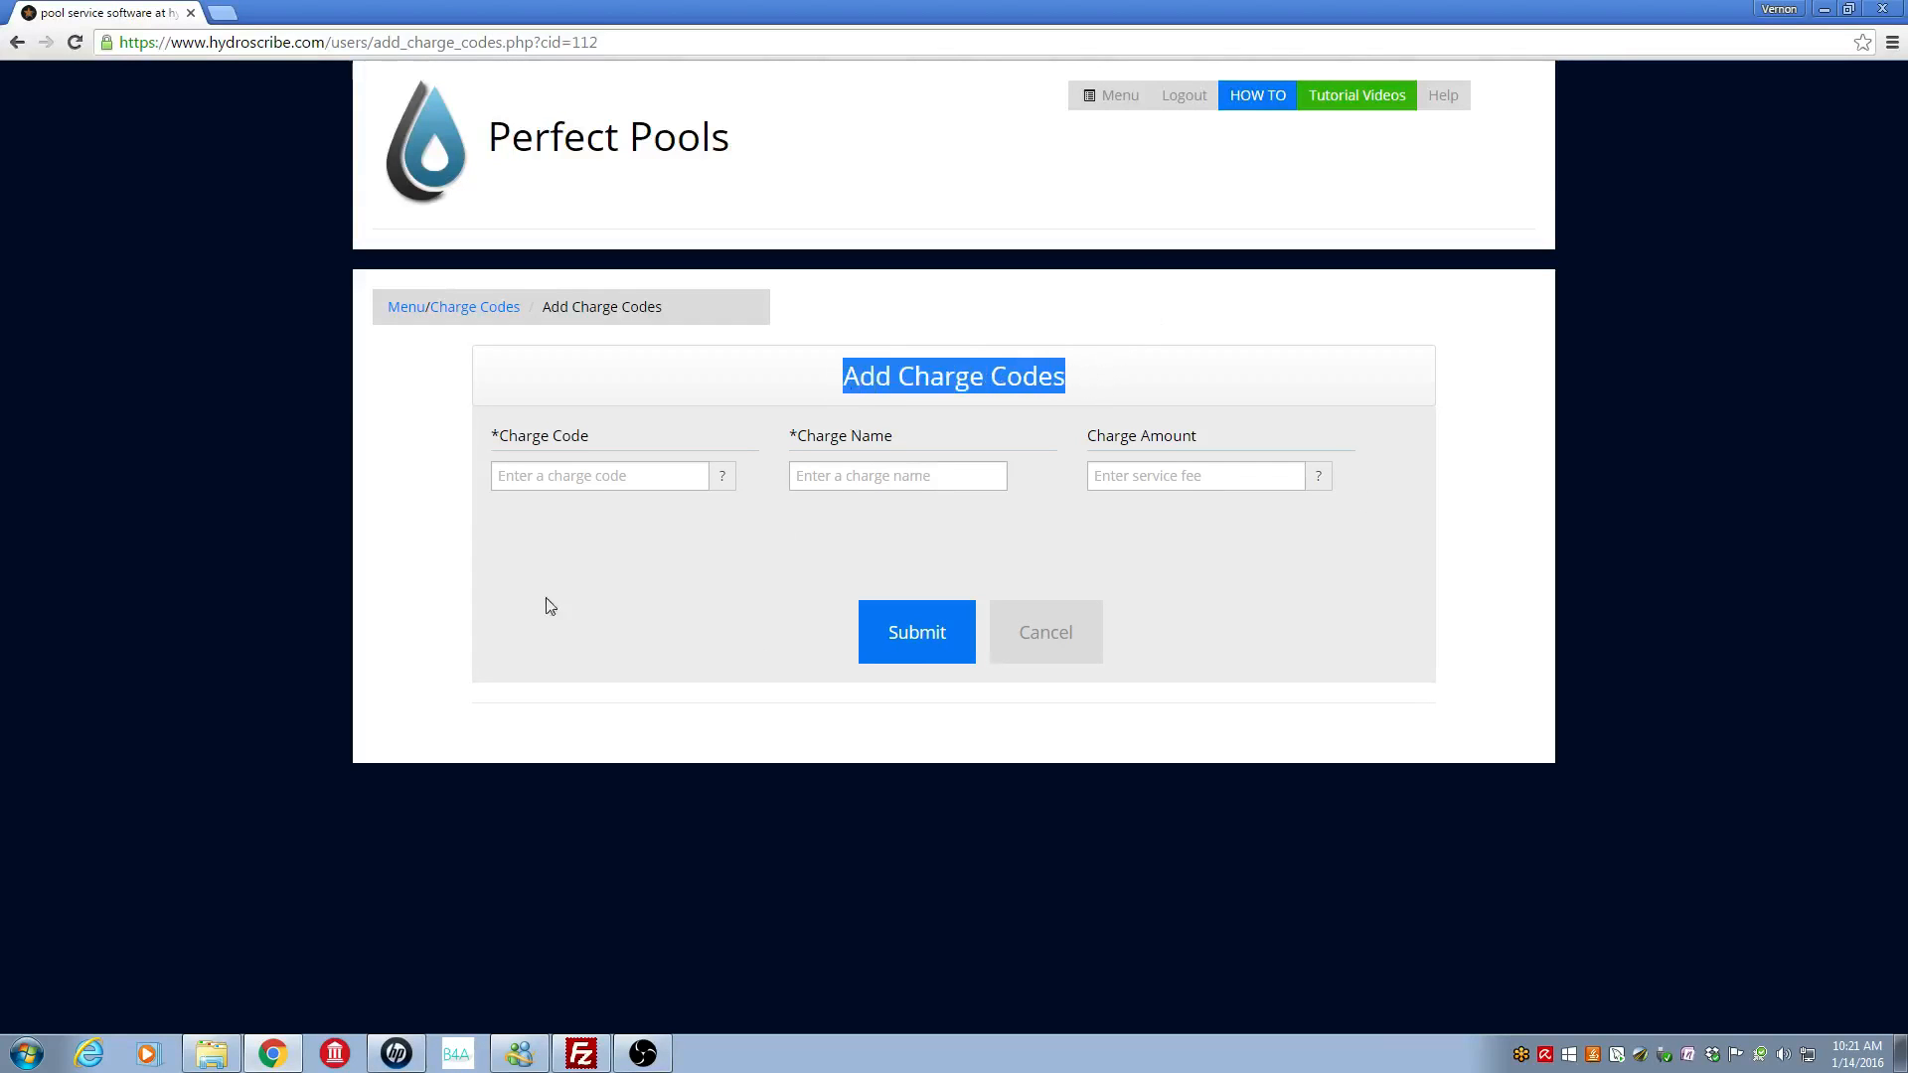
Add charge code 105 with the name "Chems only" and an amount of 65, and submit it
left_click(535, 476)
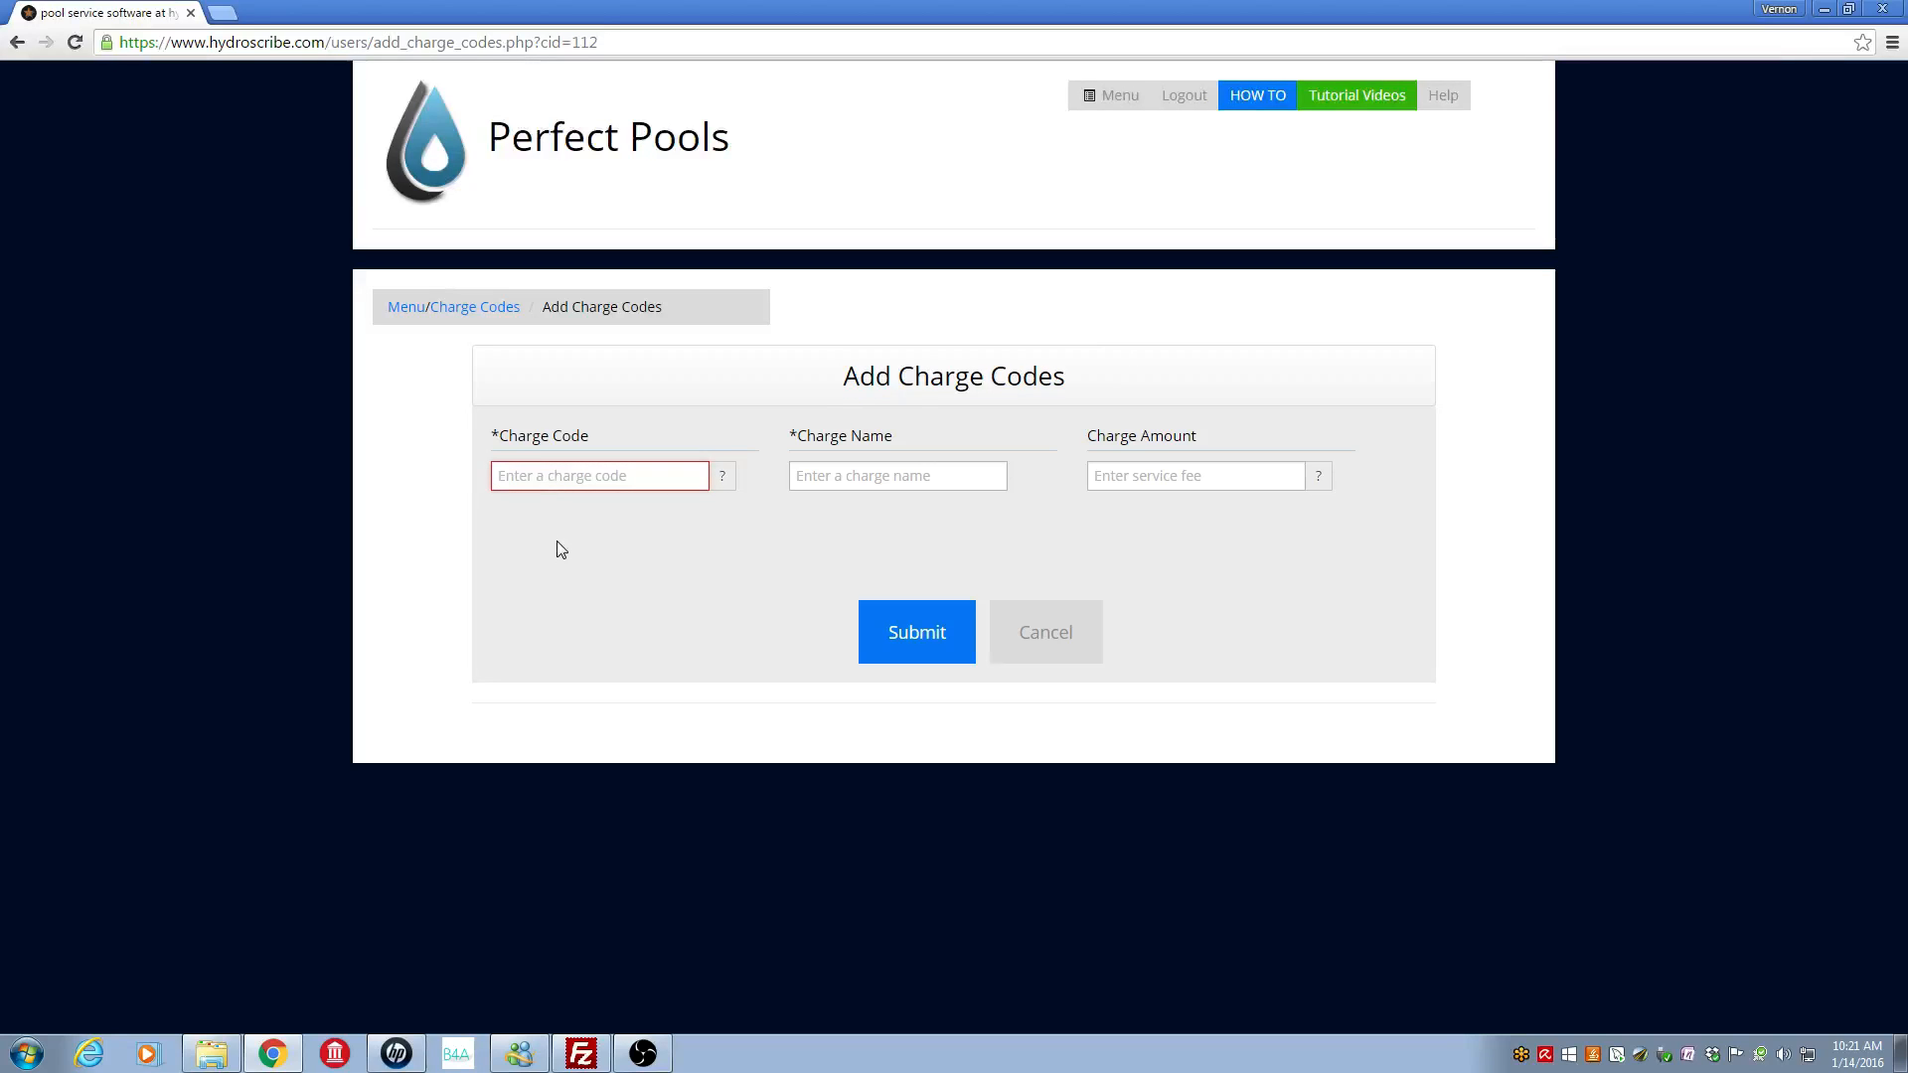
type("105")
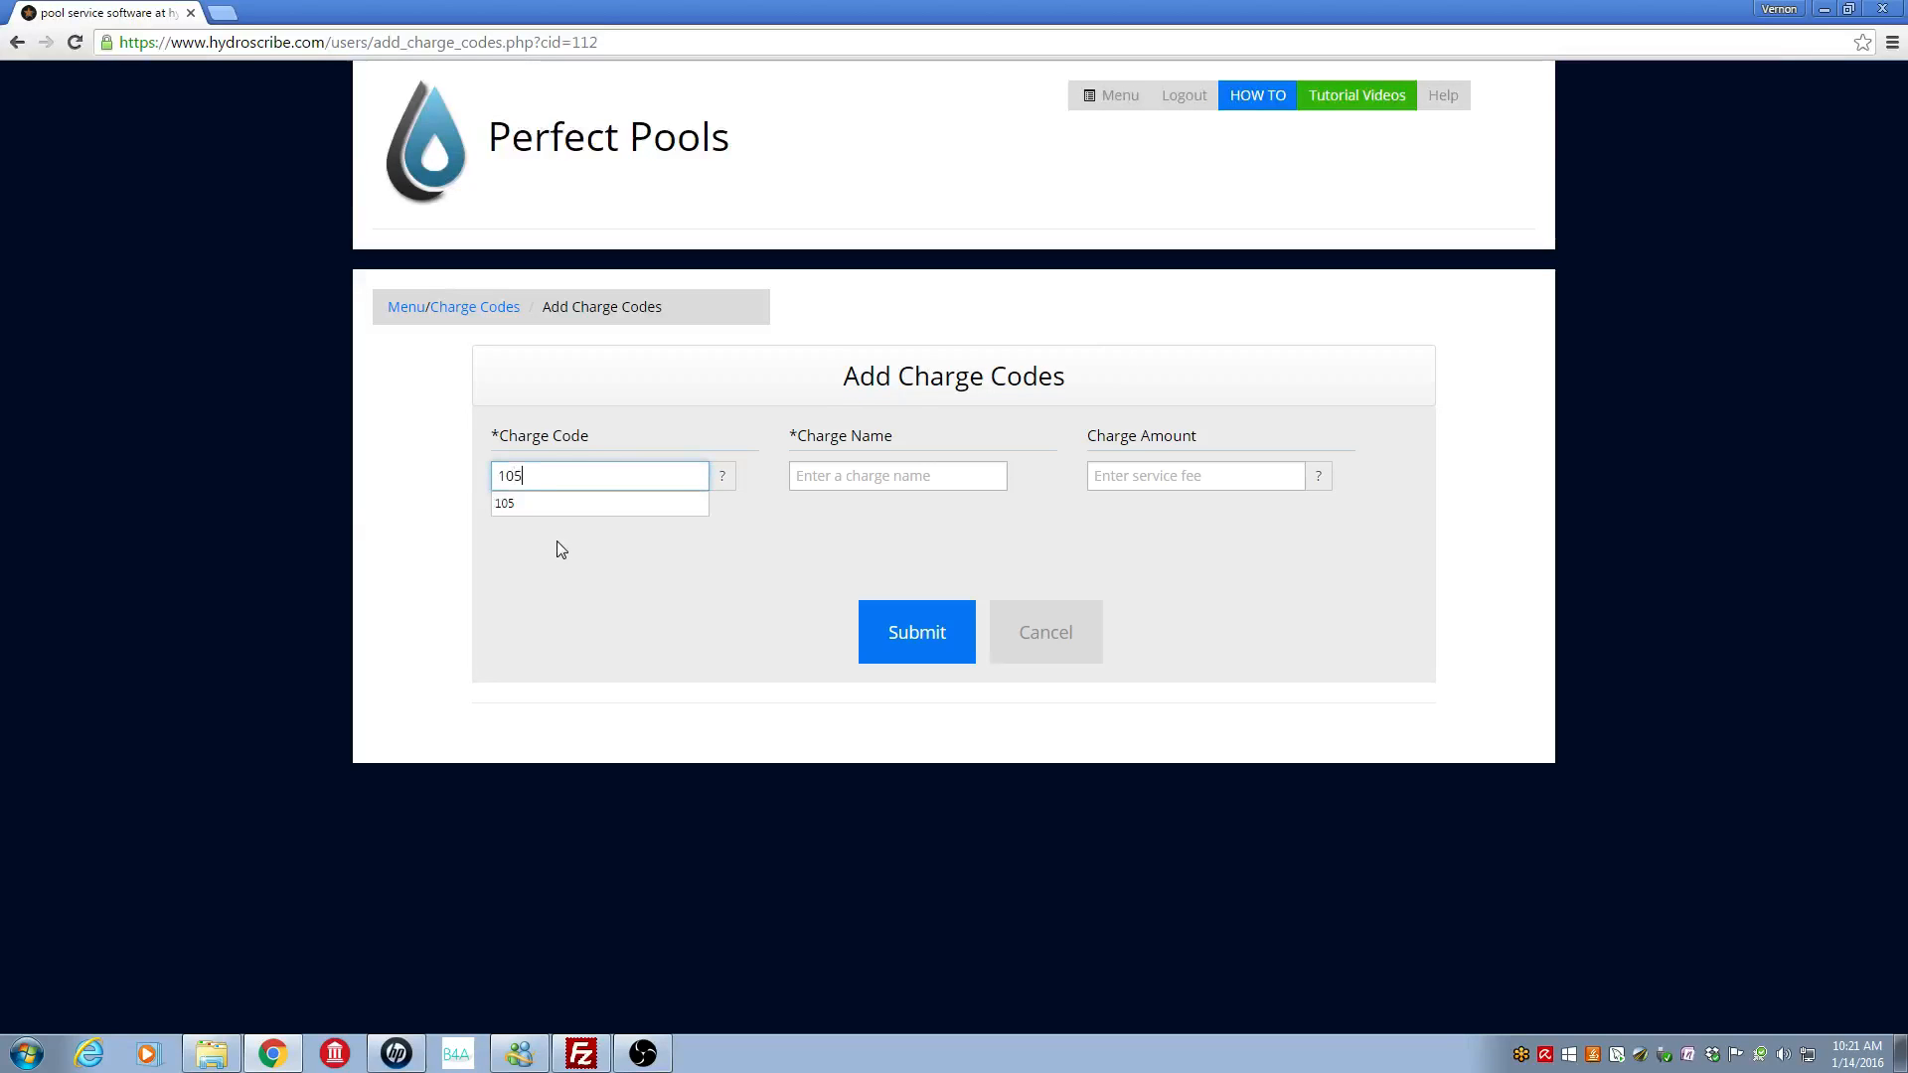
left_click(824, 477)
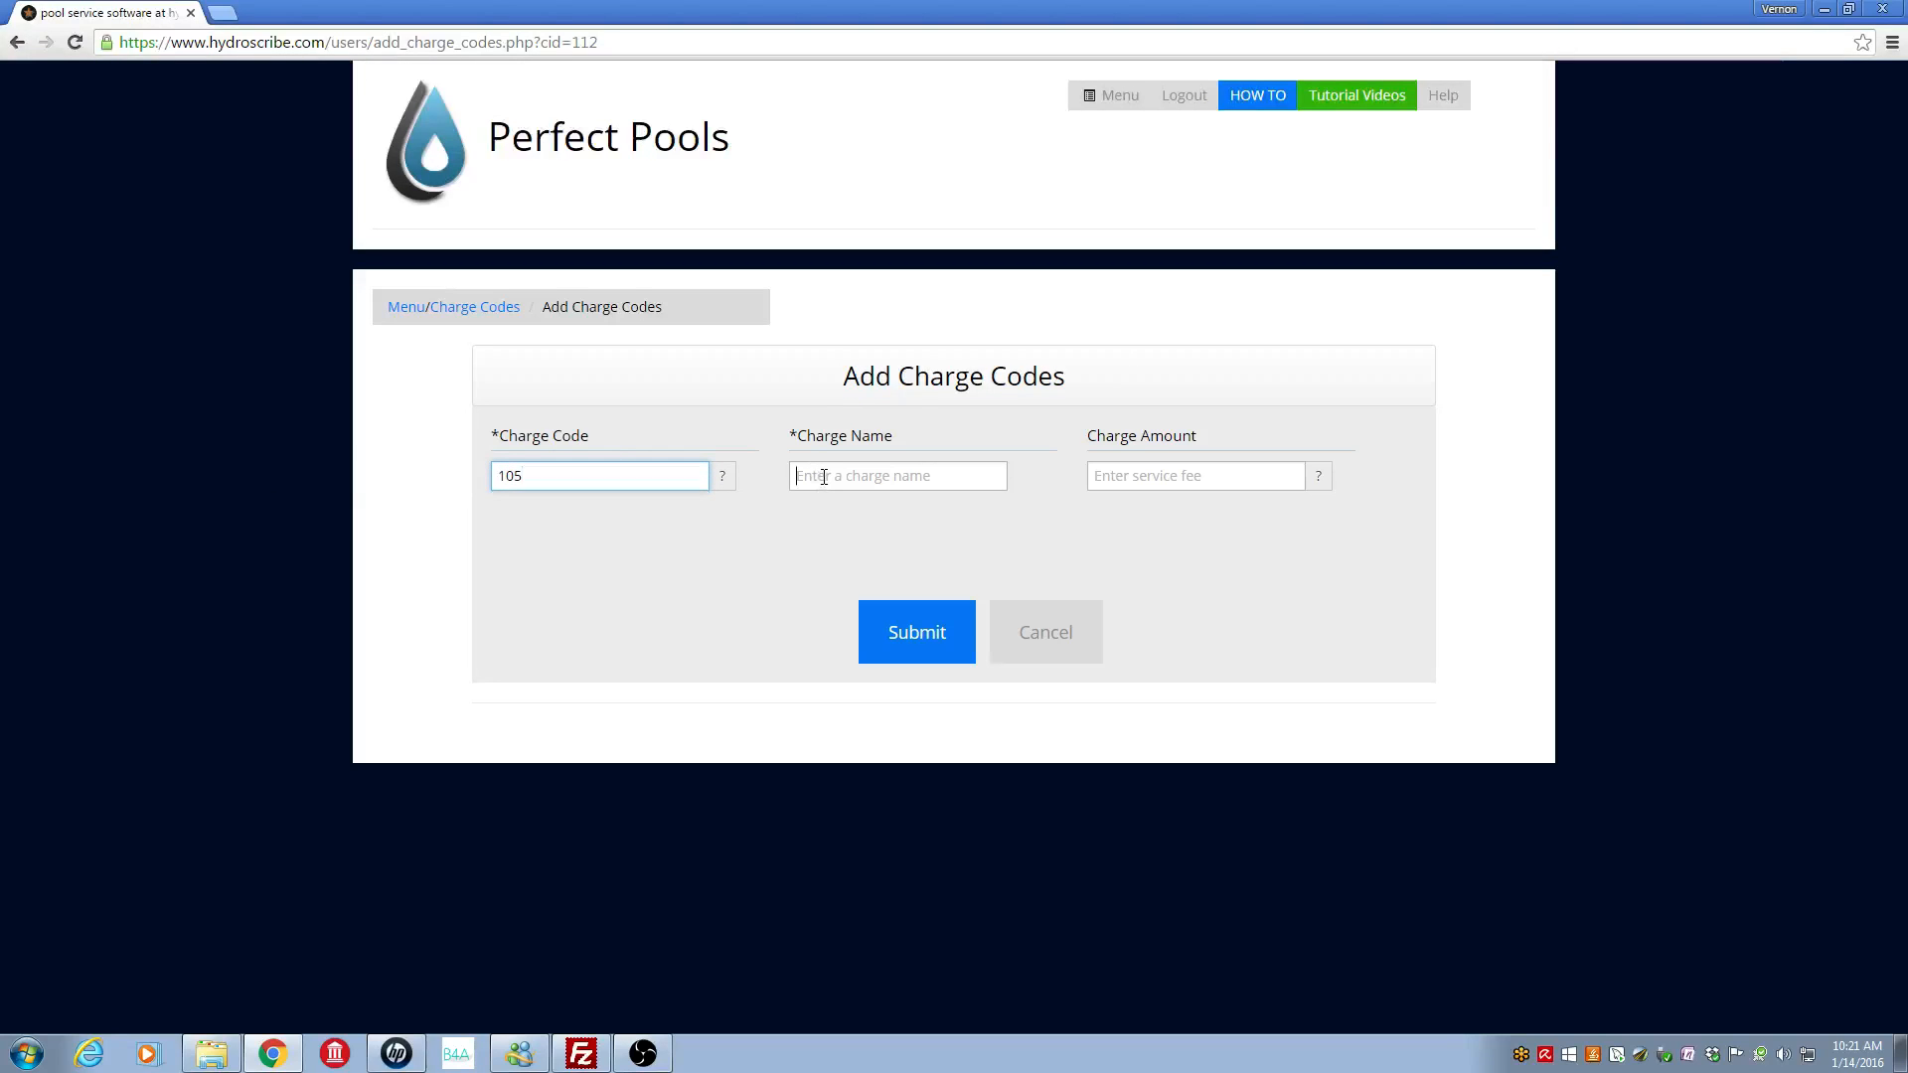
type("Chems")
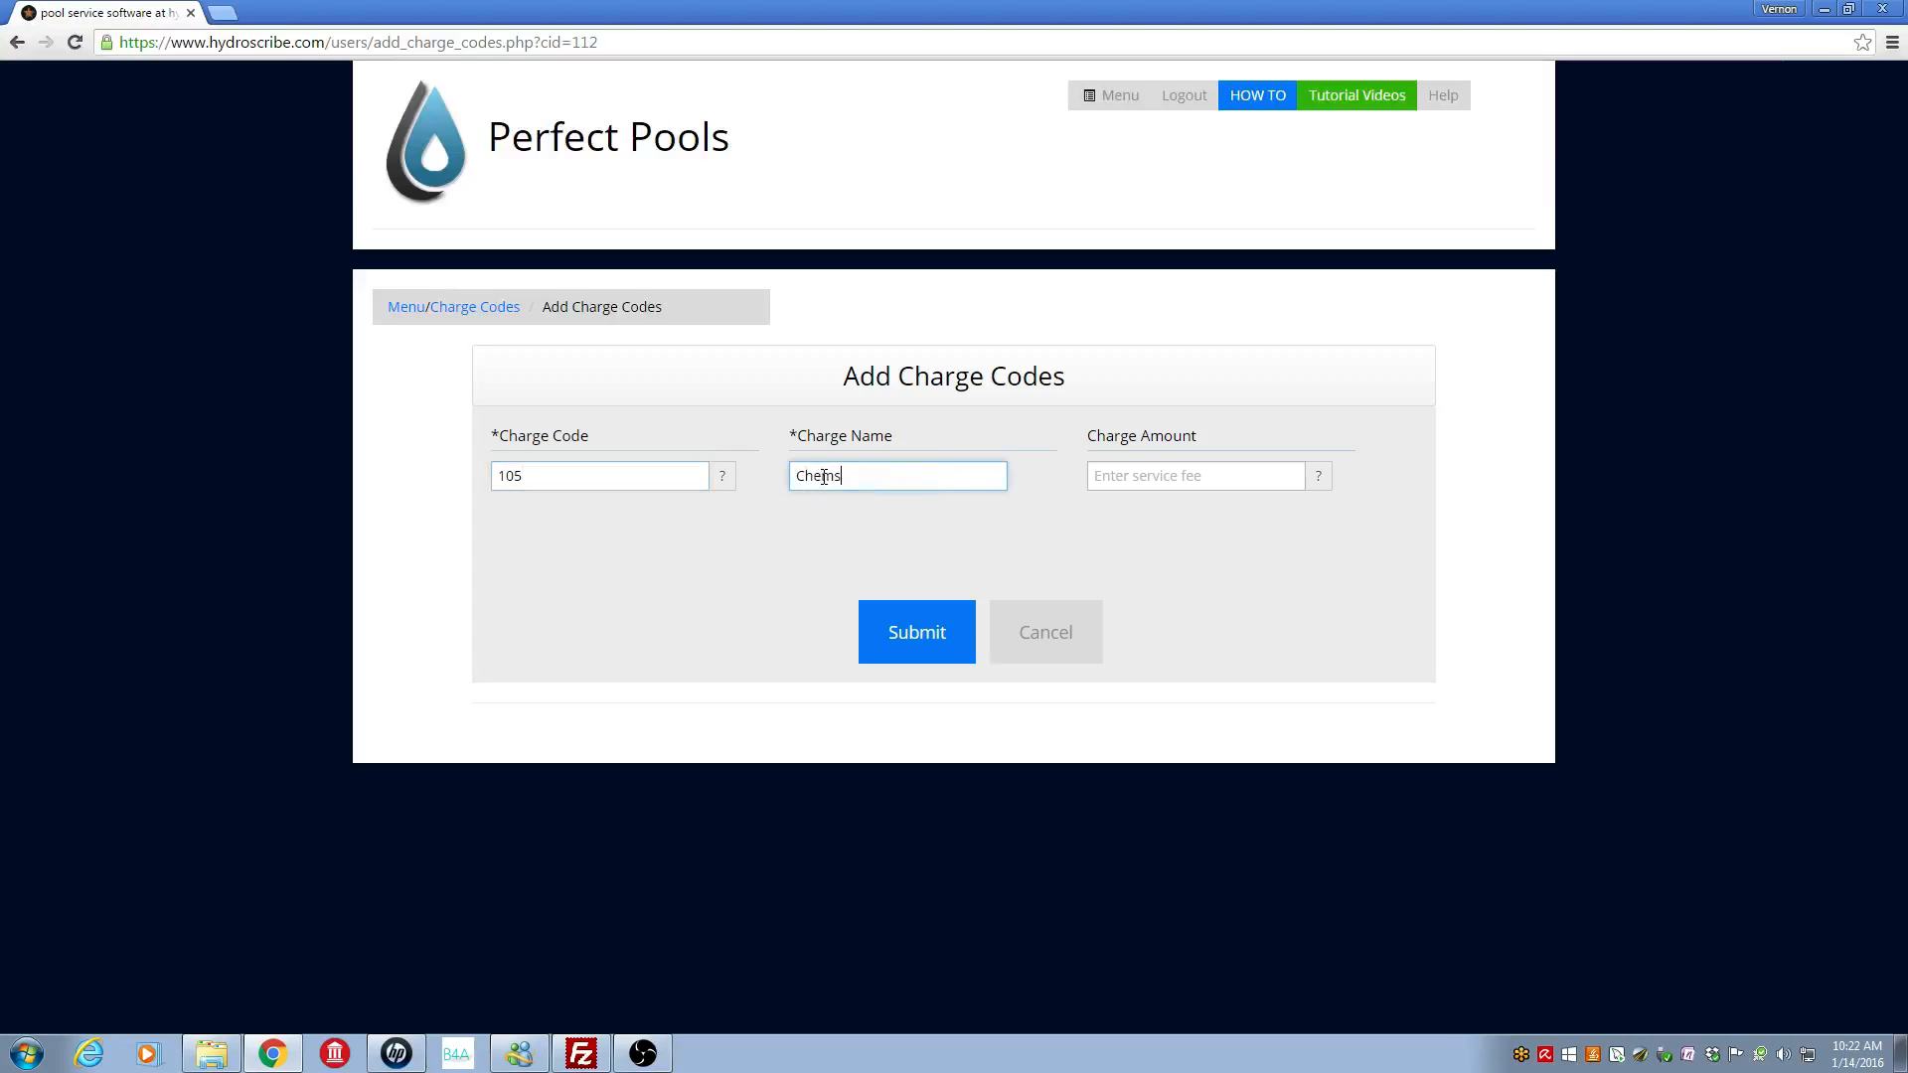
type(" only")
left_click(1117, 476)
type("65")
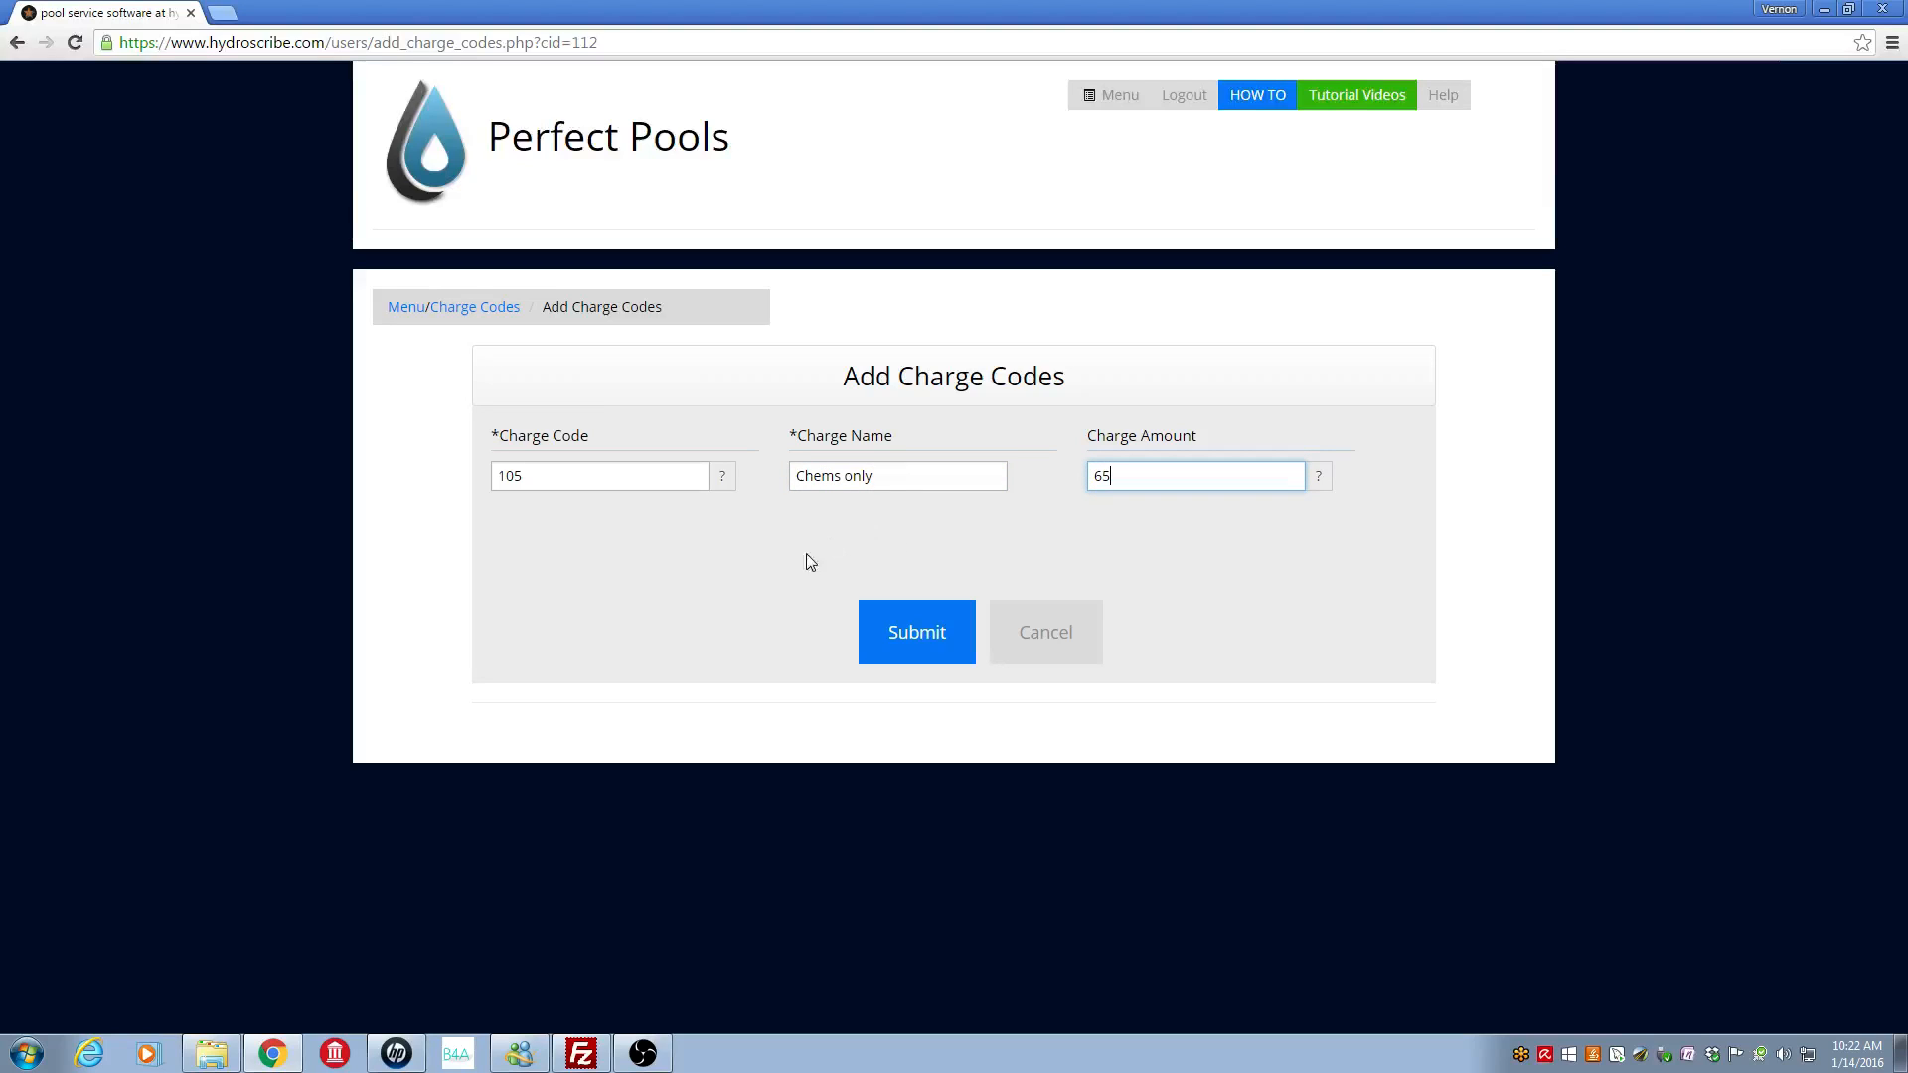
left_click(934, 648)
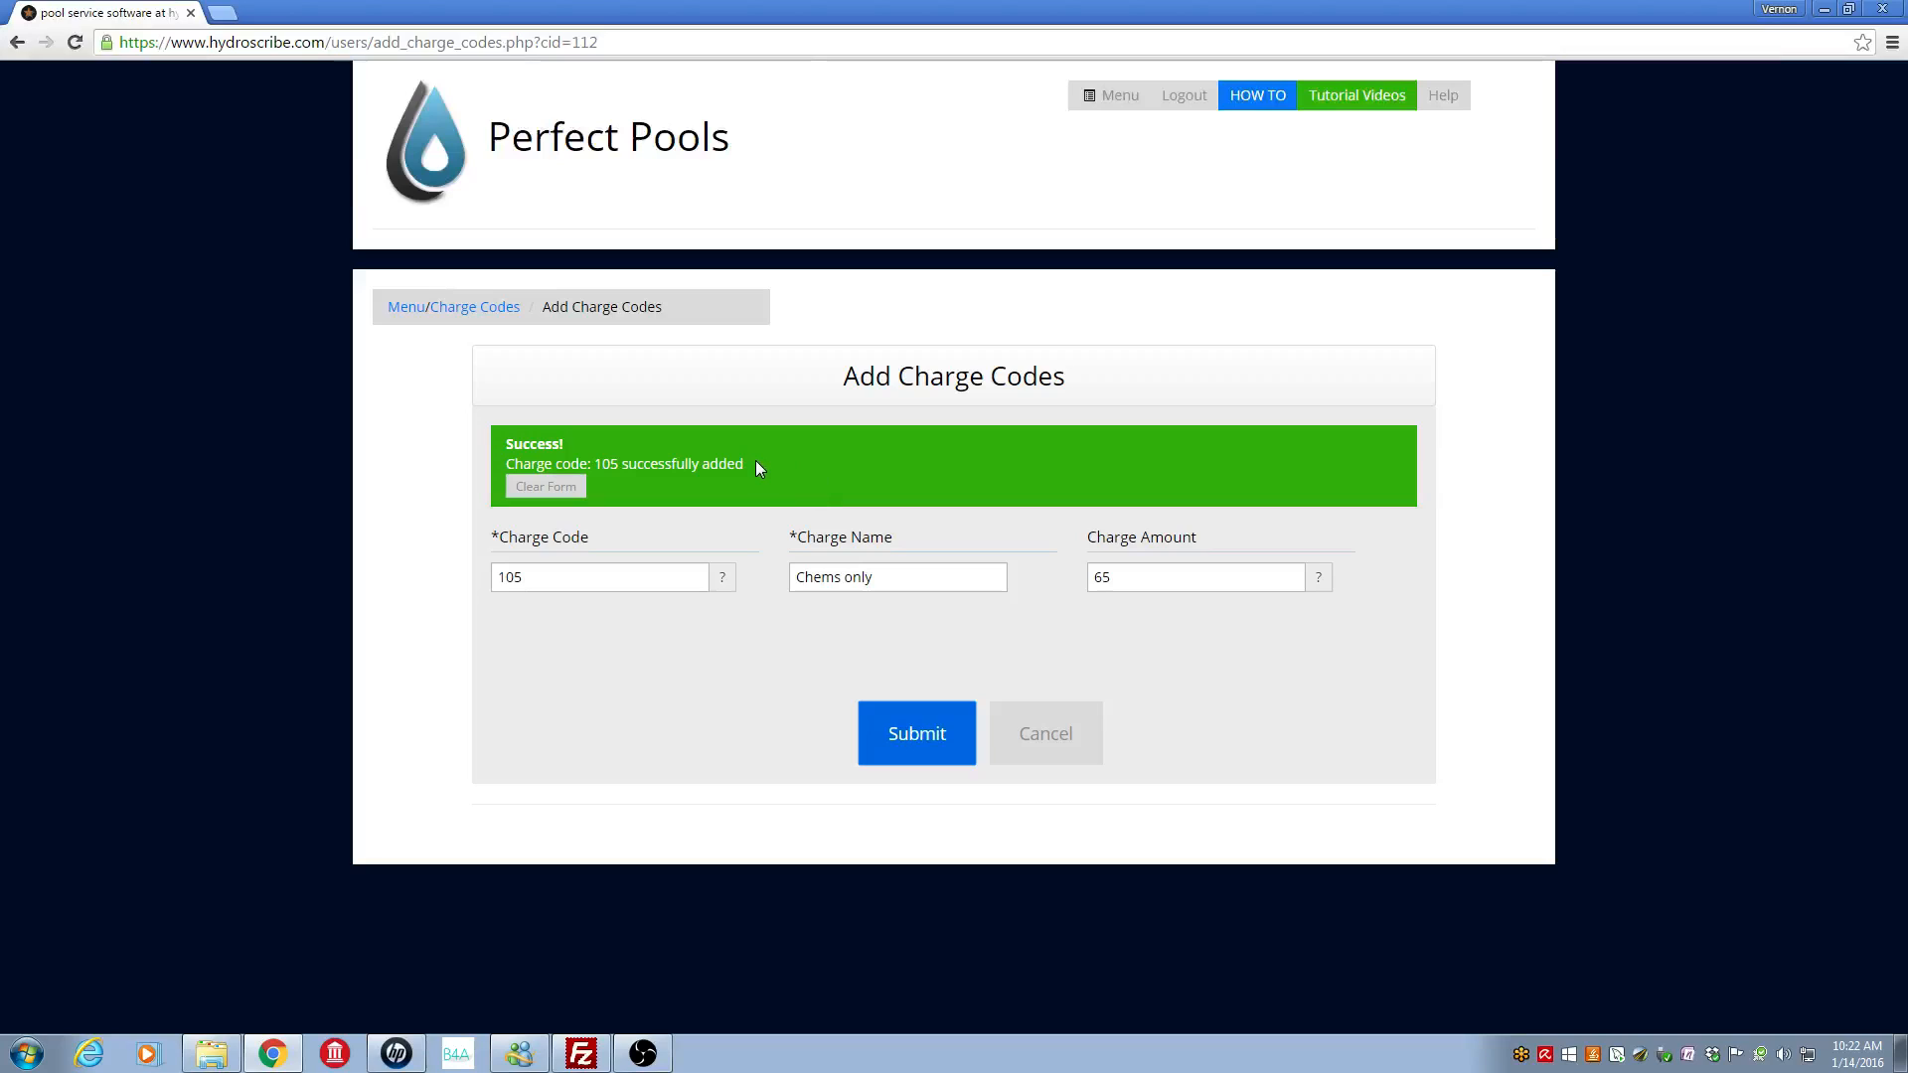
Reuse the filled-in form to add charge code 106, named "Chems and cleaning", with an amount of 95
left_click(541, 579)
key("BackSpace")
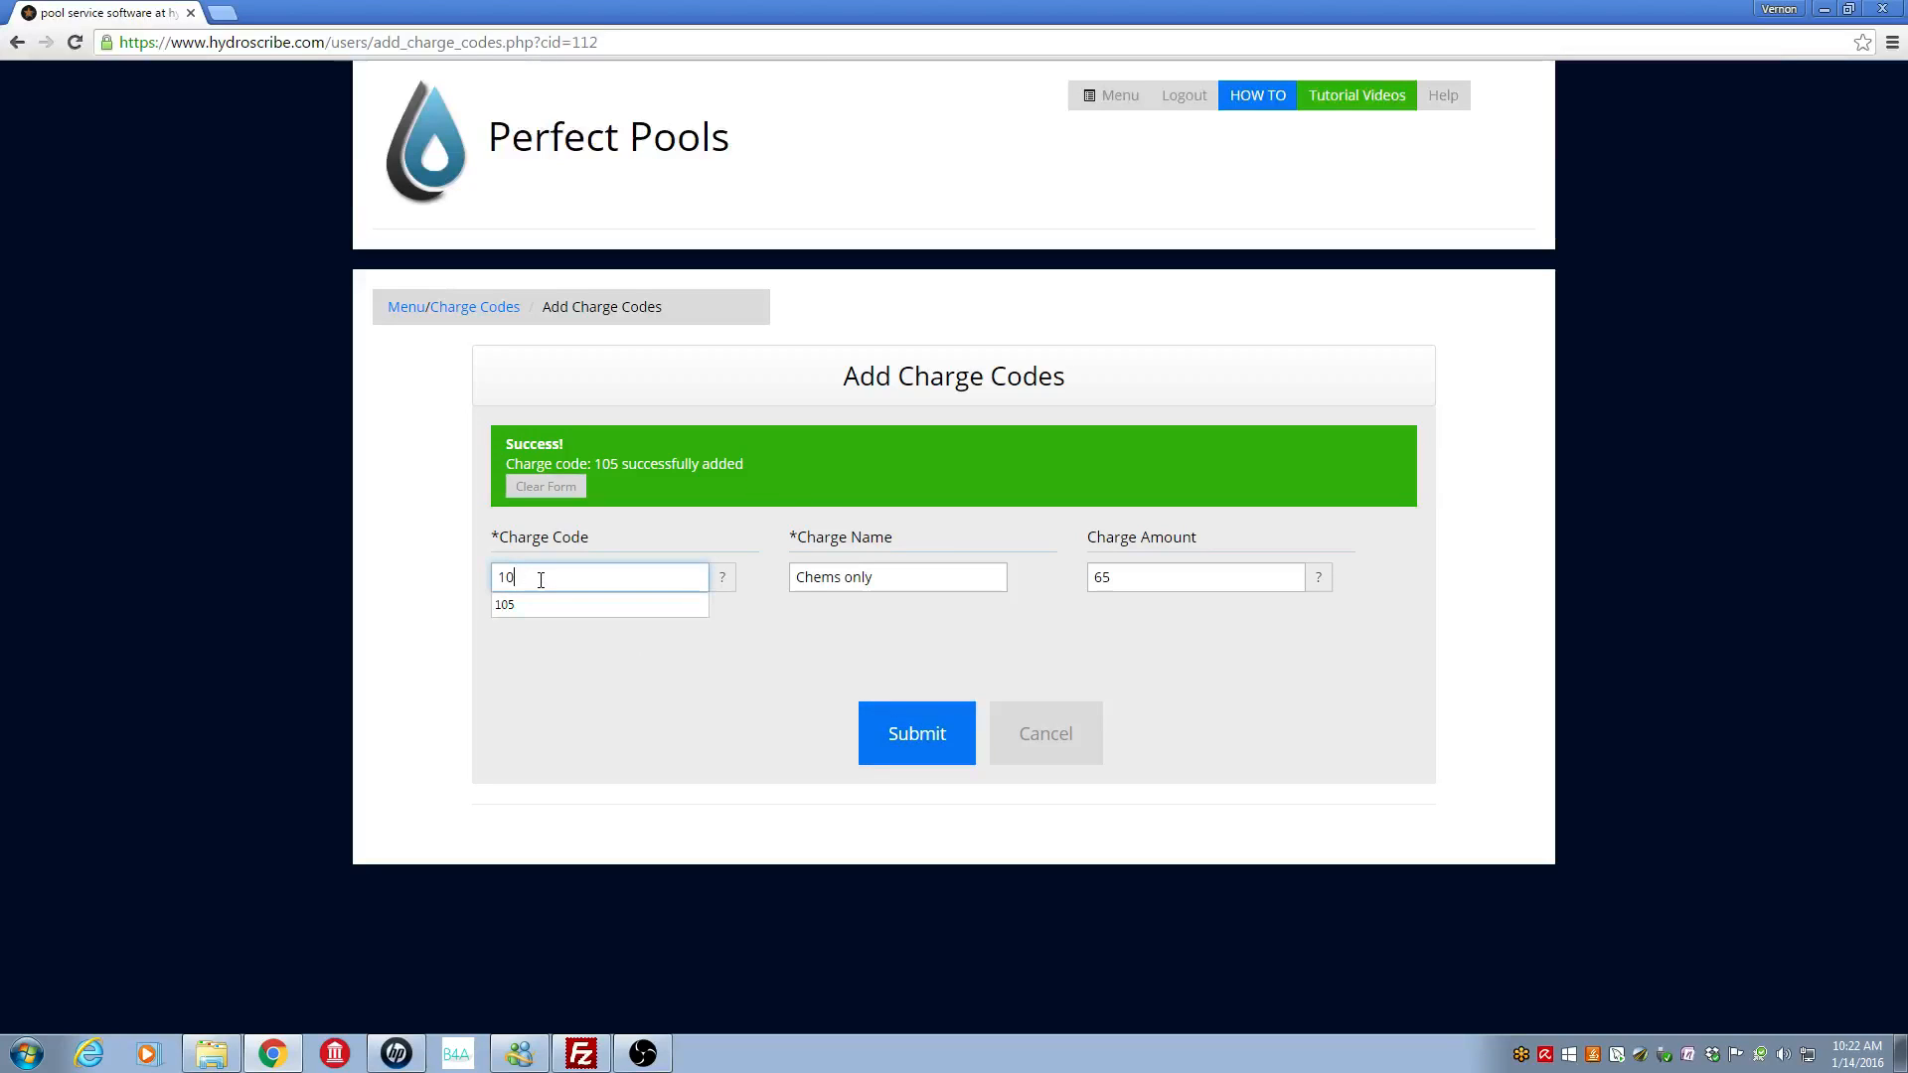
type("6")
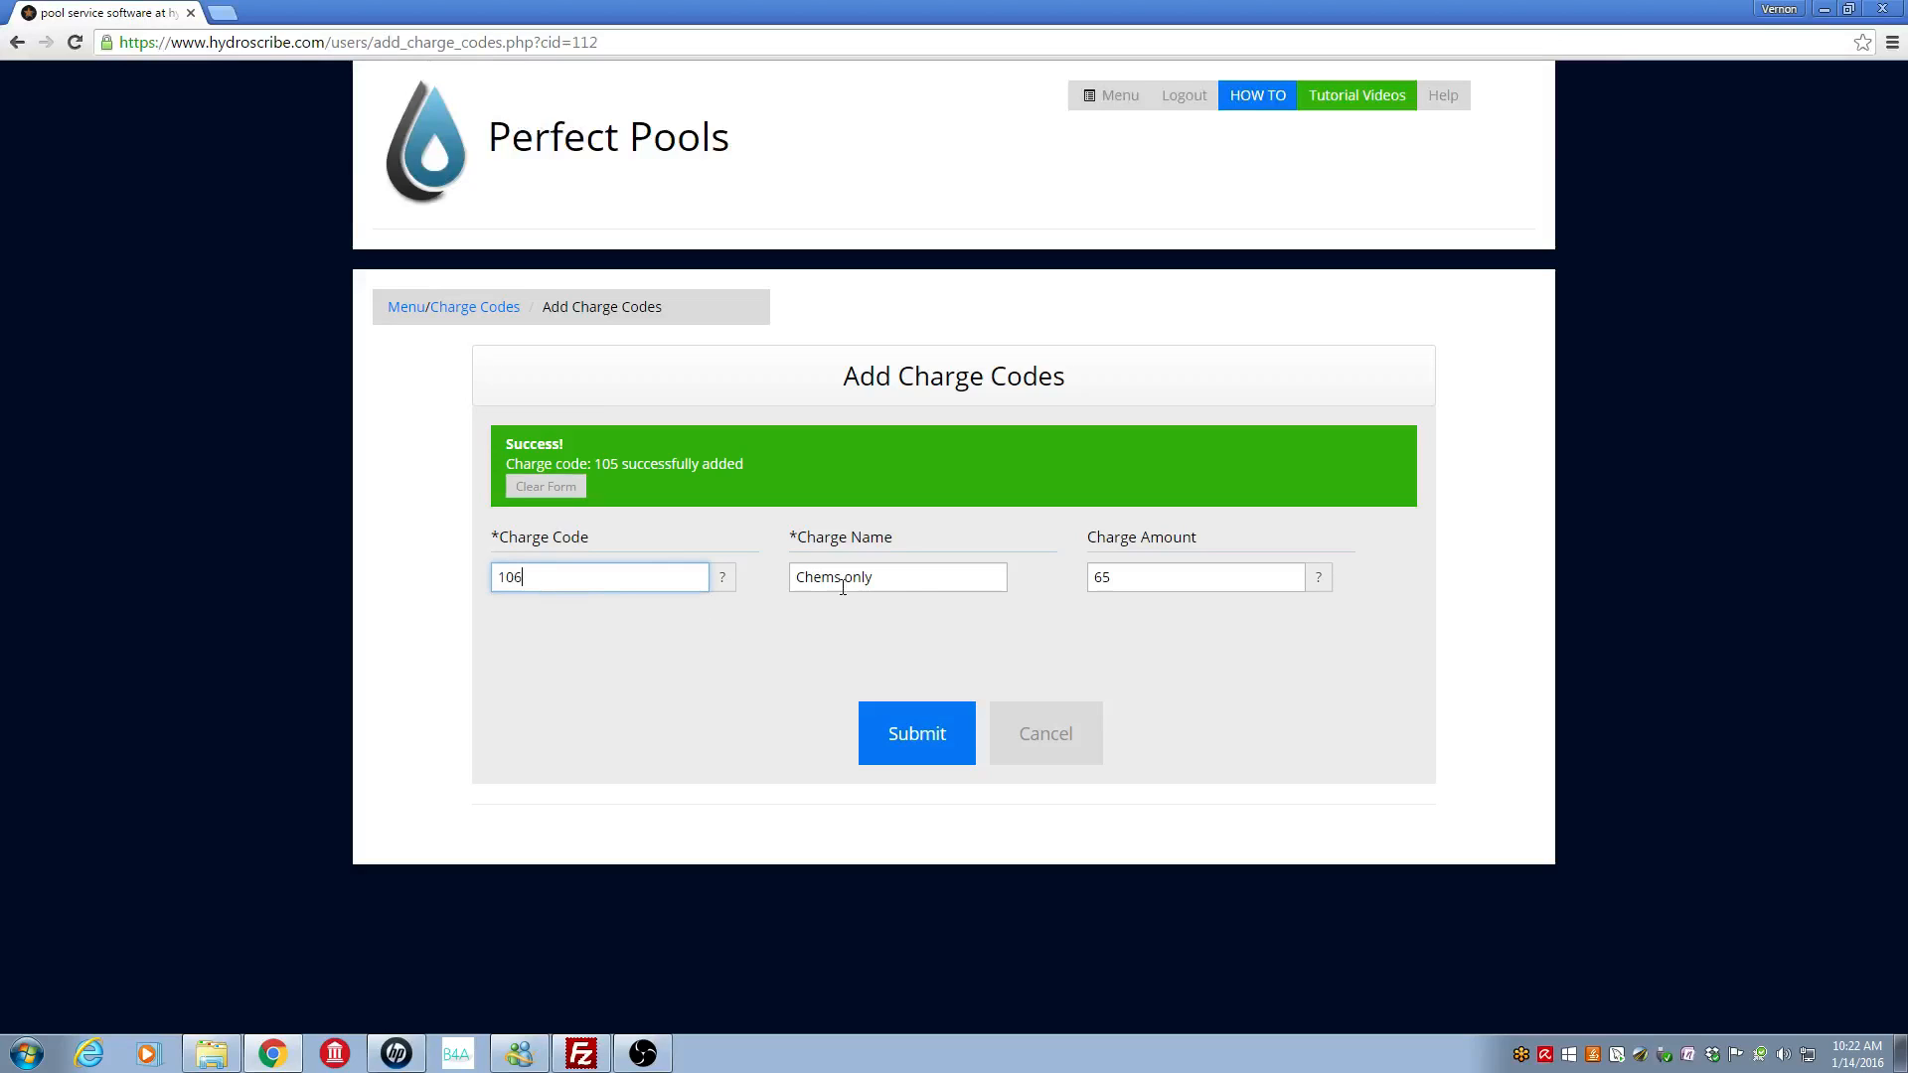
left_click(886, 574)
key("BackSpace")
key("BackSpace")
key("BackSpace")
key("BackSpace")
key("BackSpace")
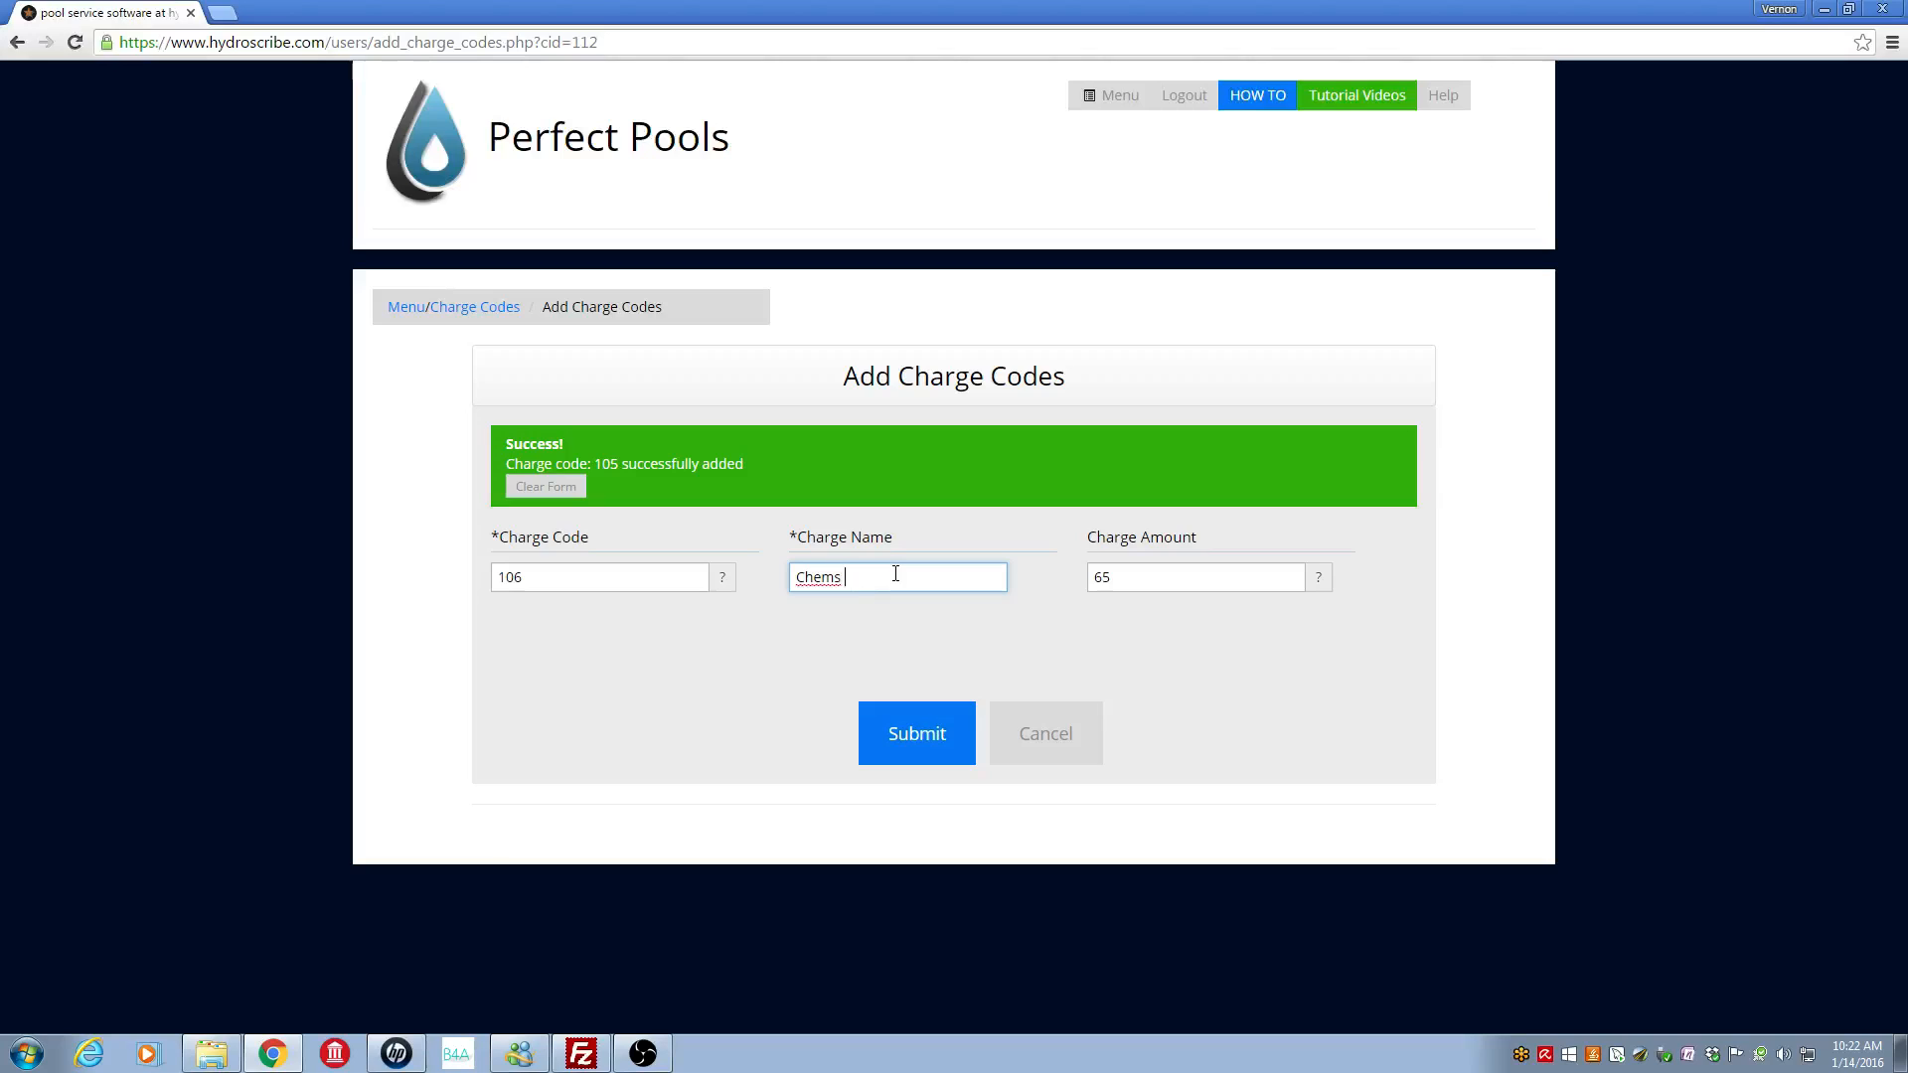
type("and cleaning")
key("Tab")
type("95")
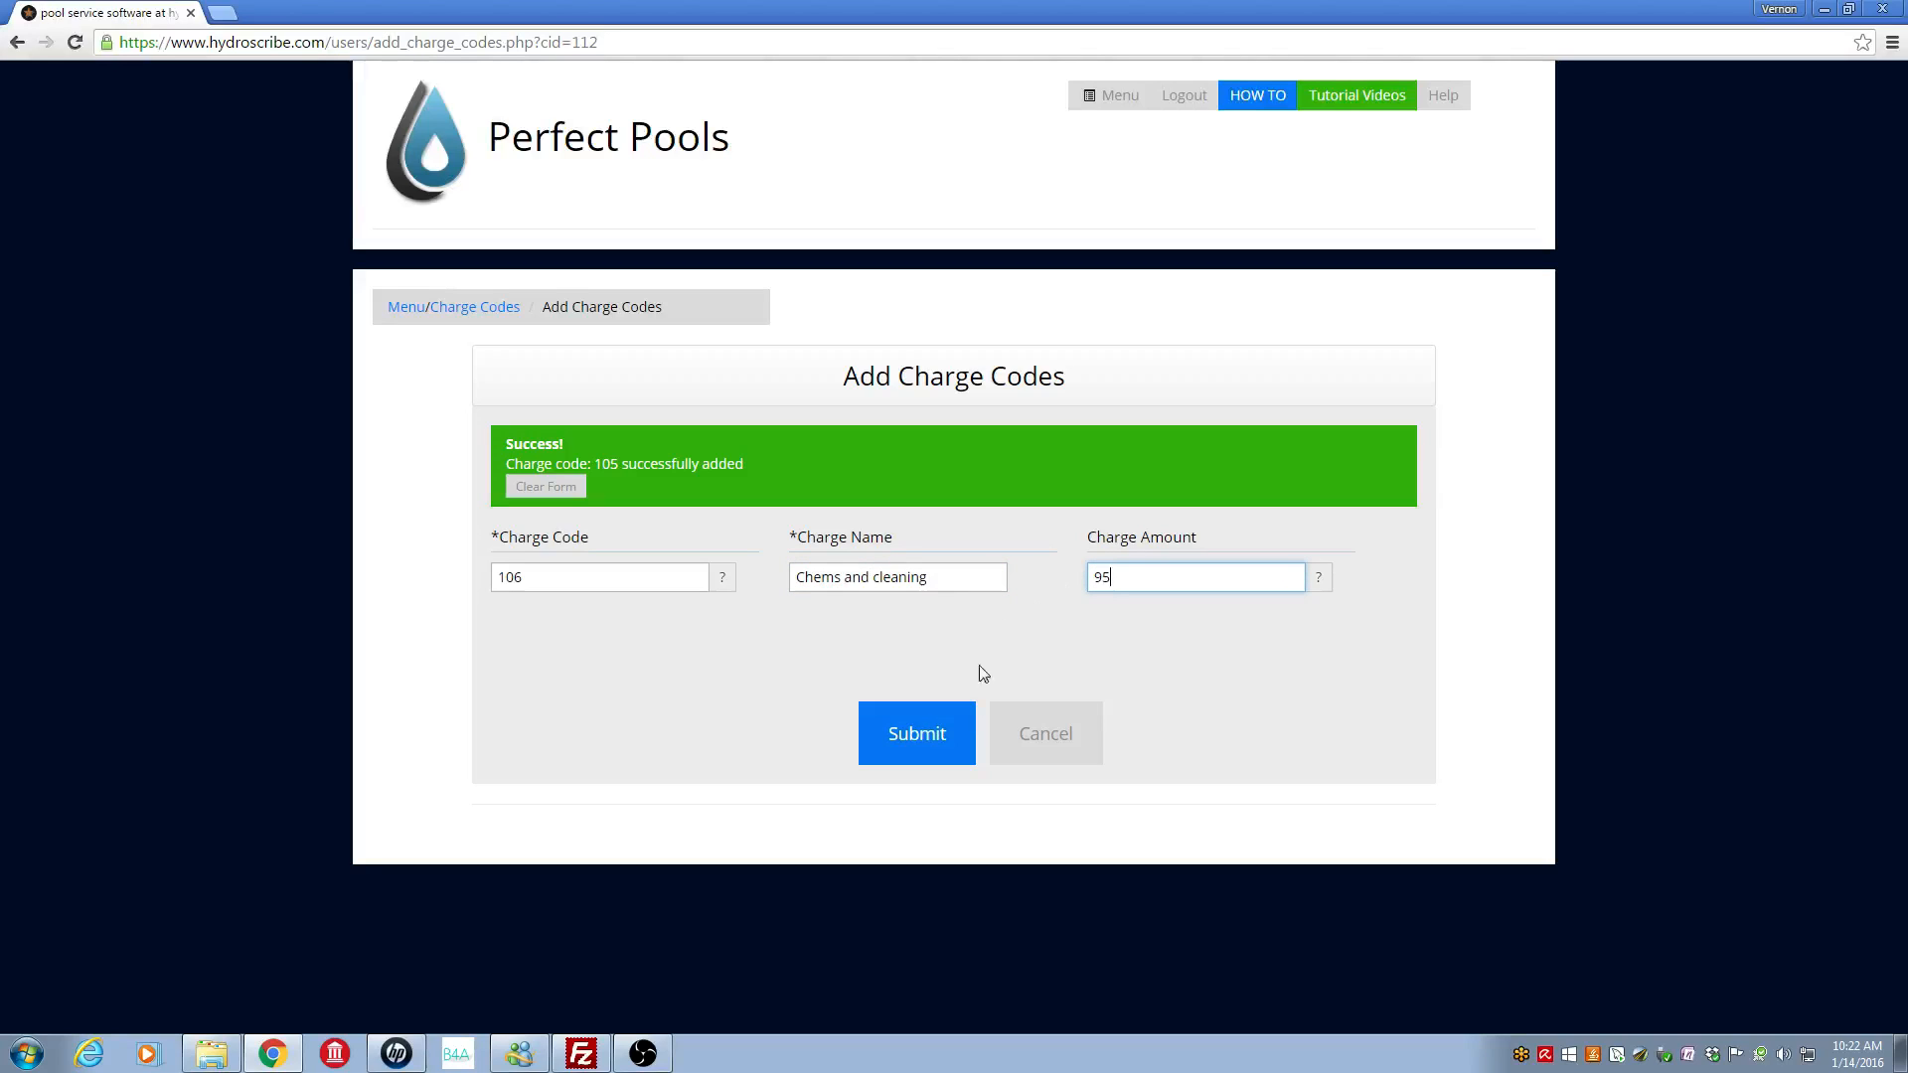
left_click(919, 743)
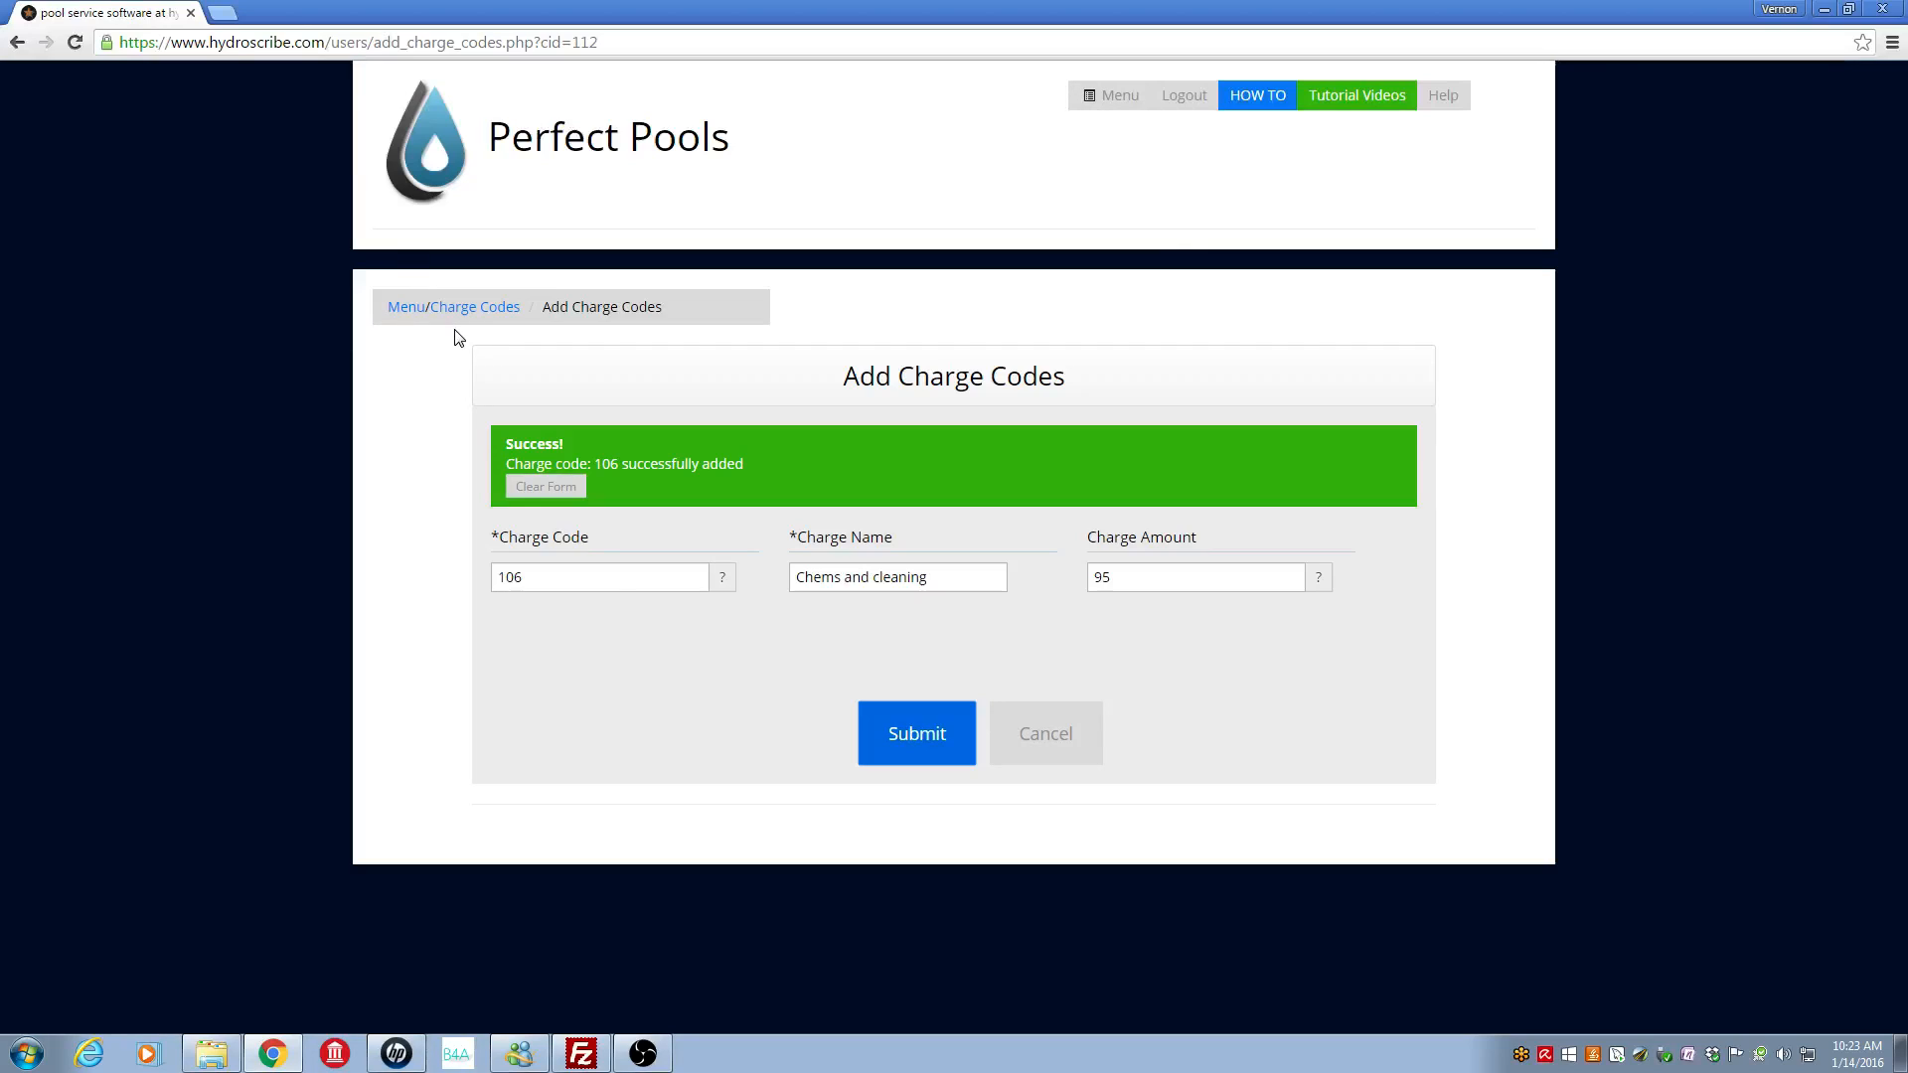
Return to the charge codes list and sort it by amount from highest to lowest
left_click(480, 310)
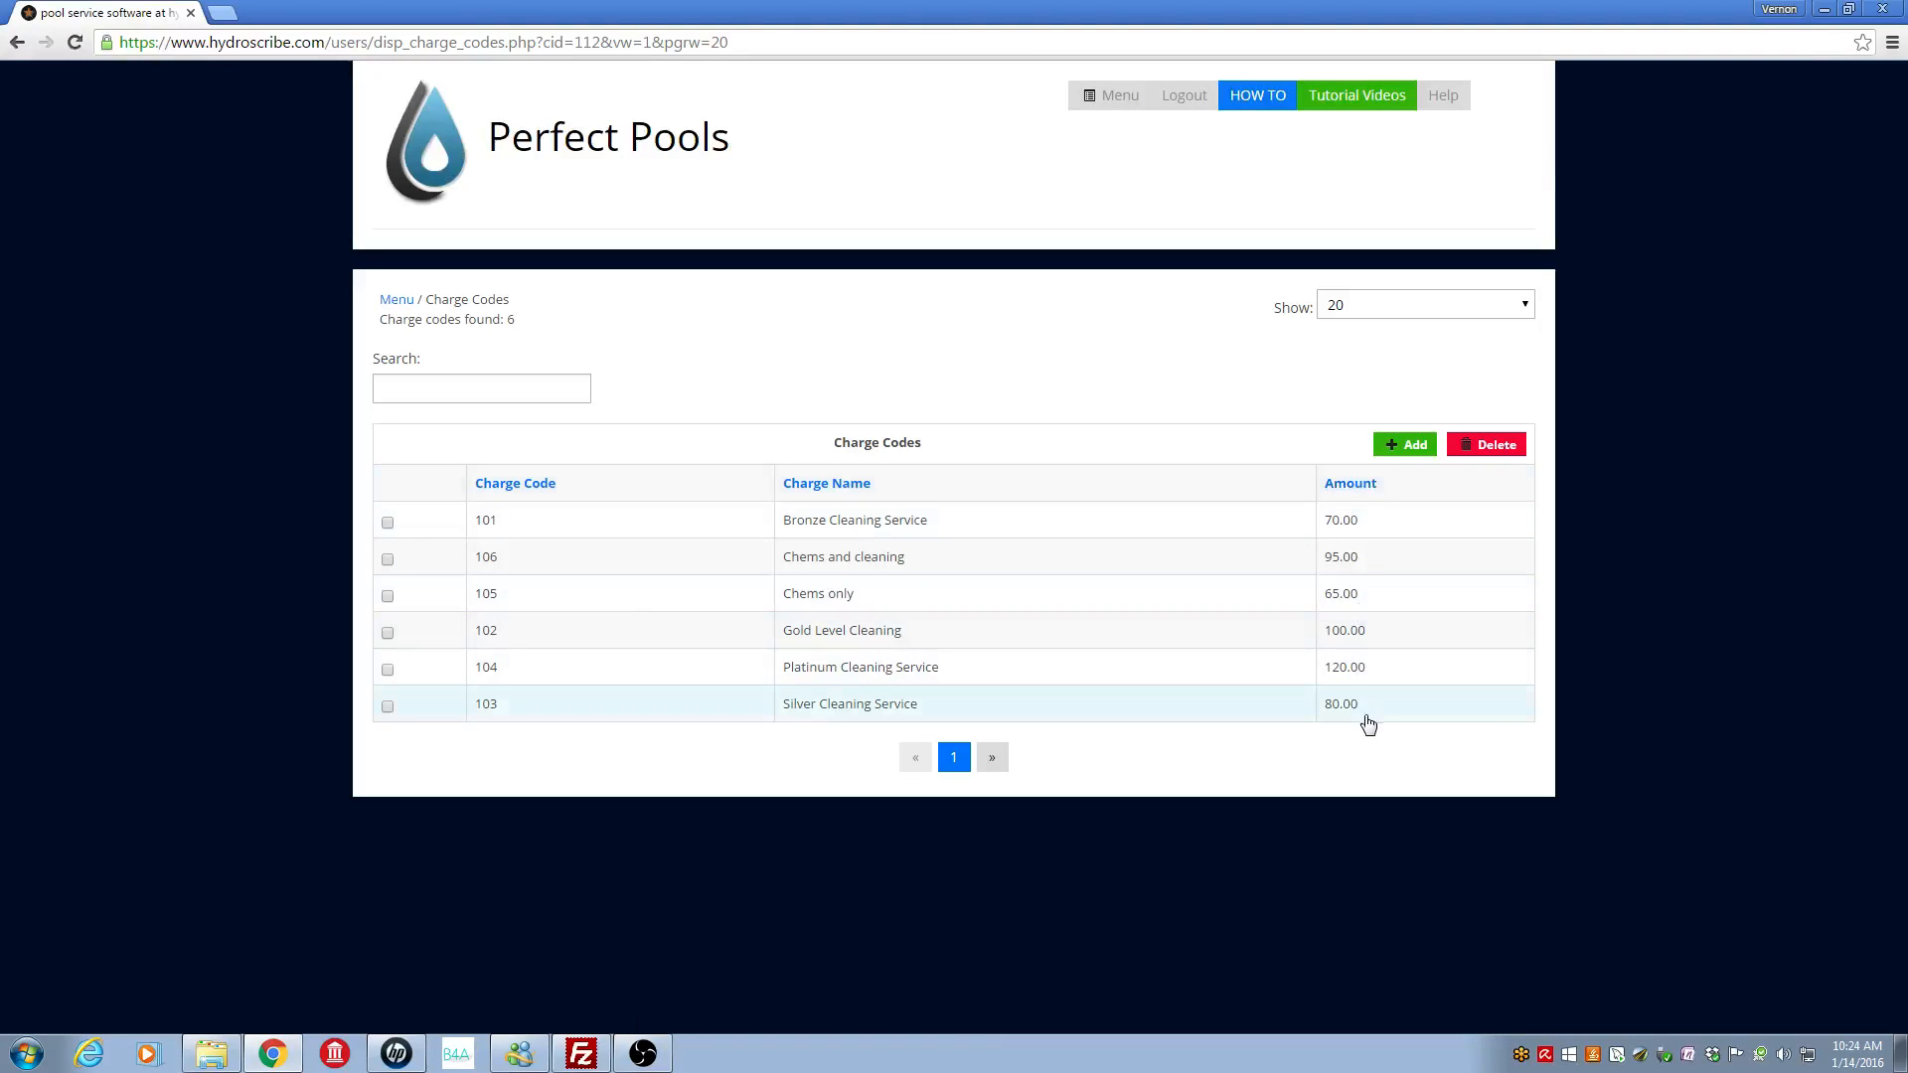
left_click(1360, 492)
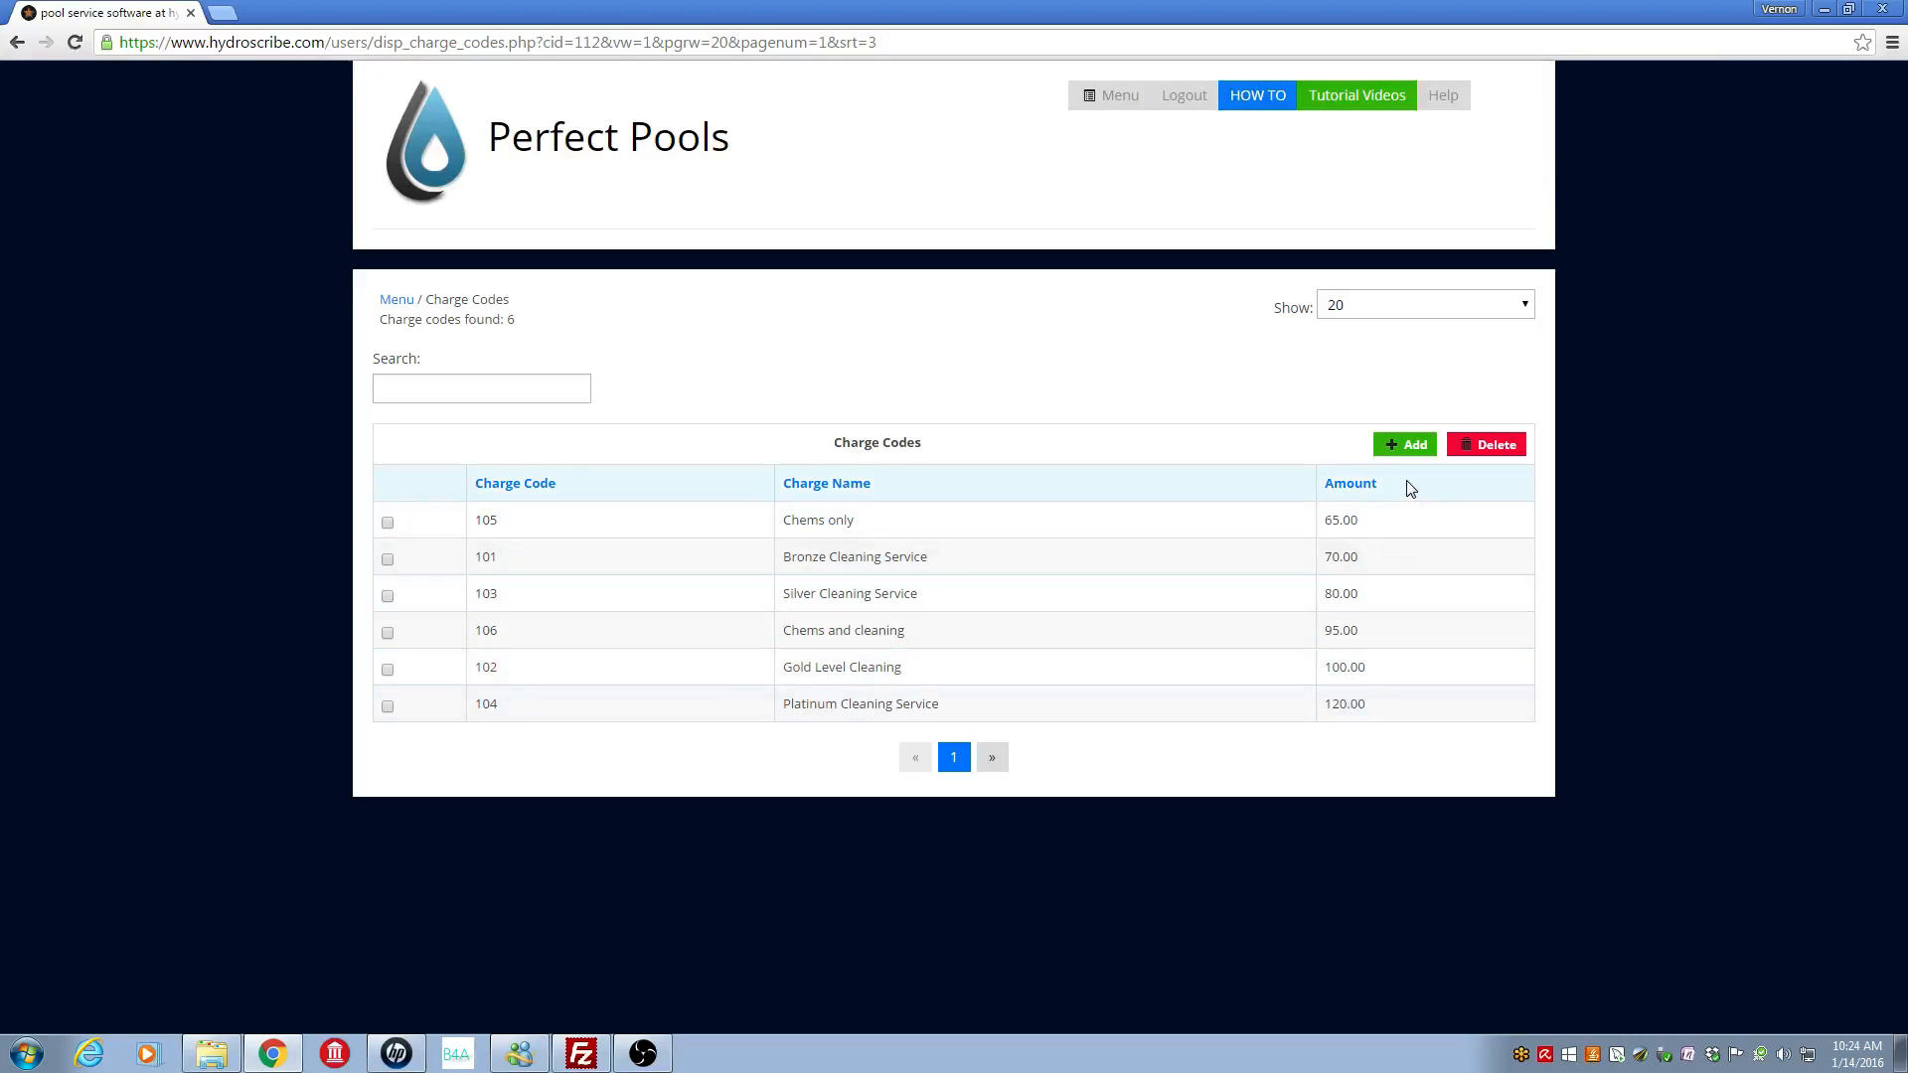
left_click(1353, 492)
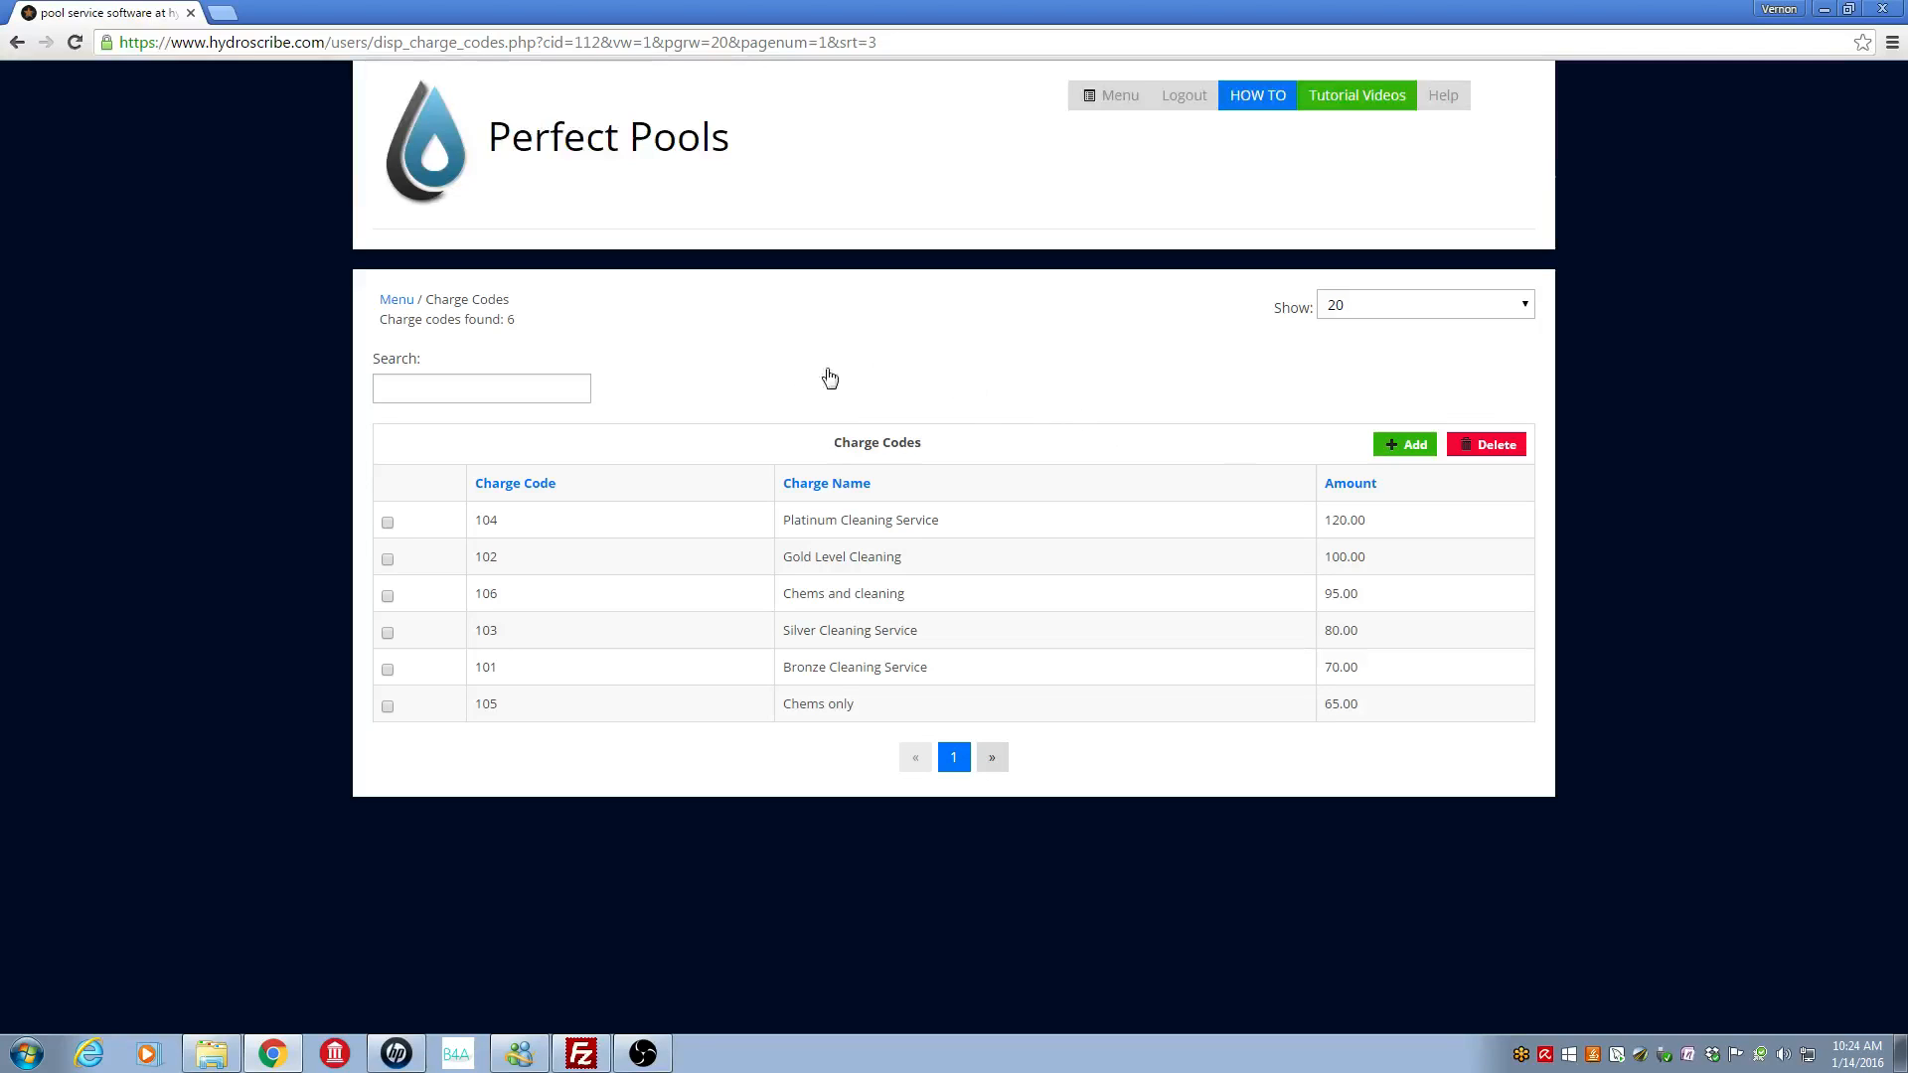
Search the charge codes for "b" and clear the search
left_click(552, 390)
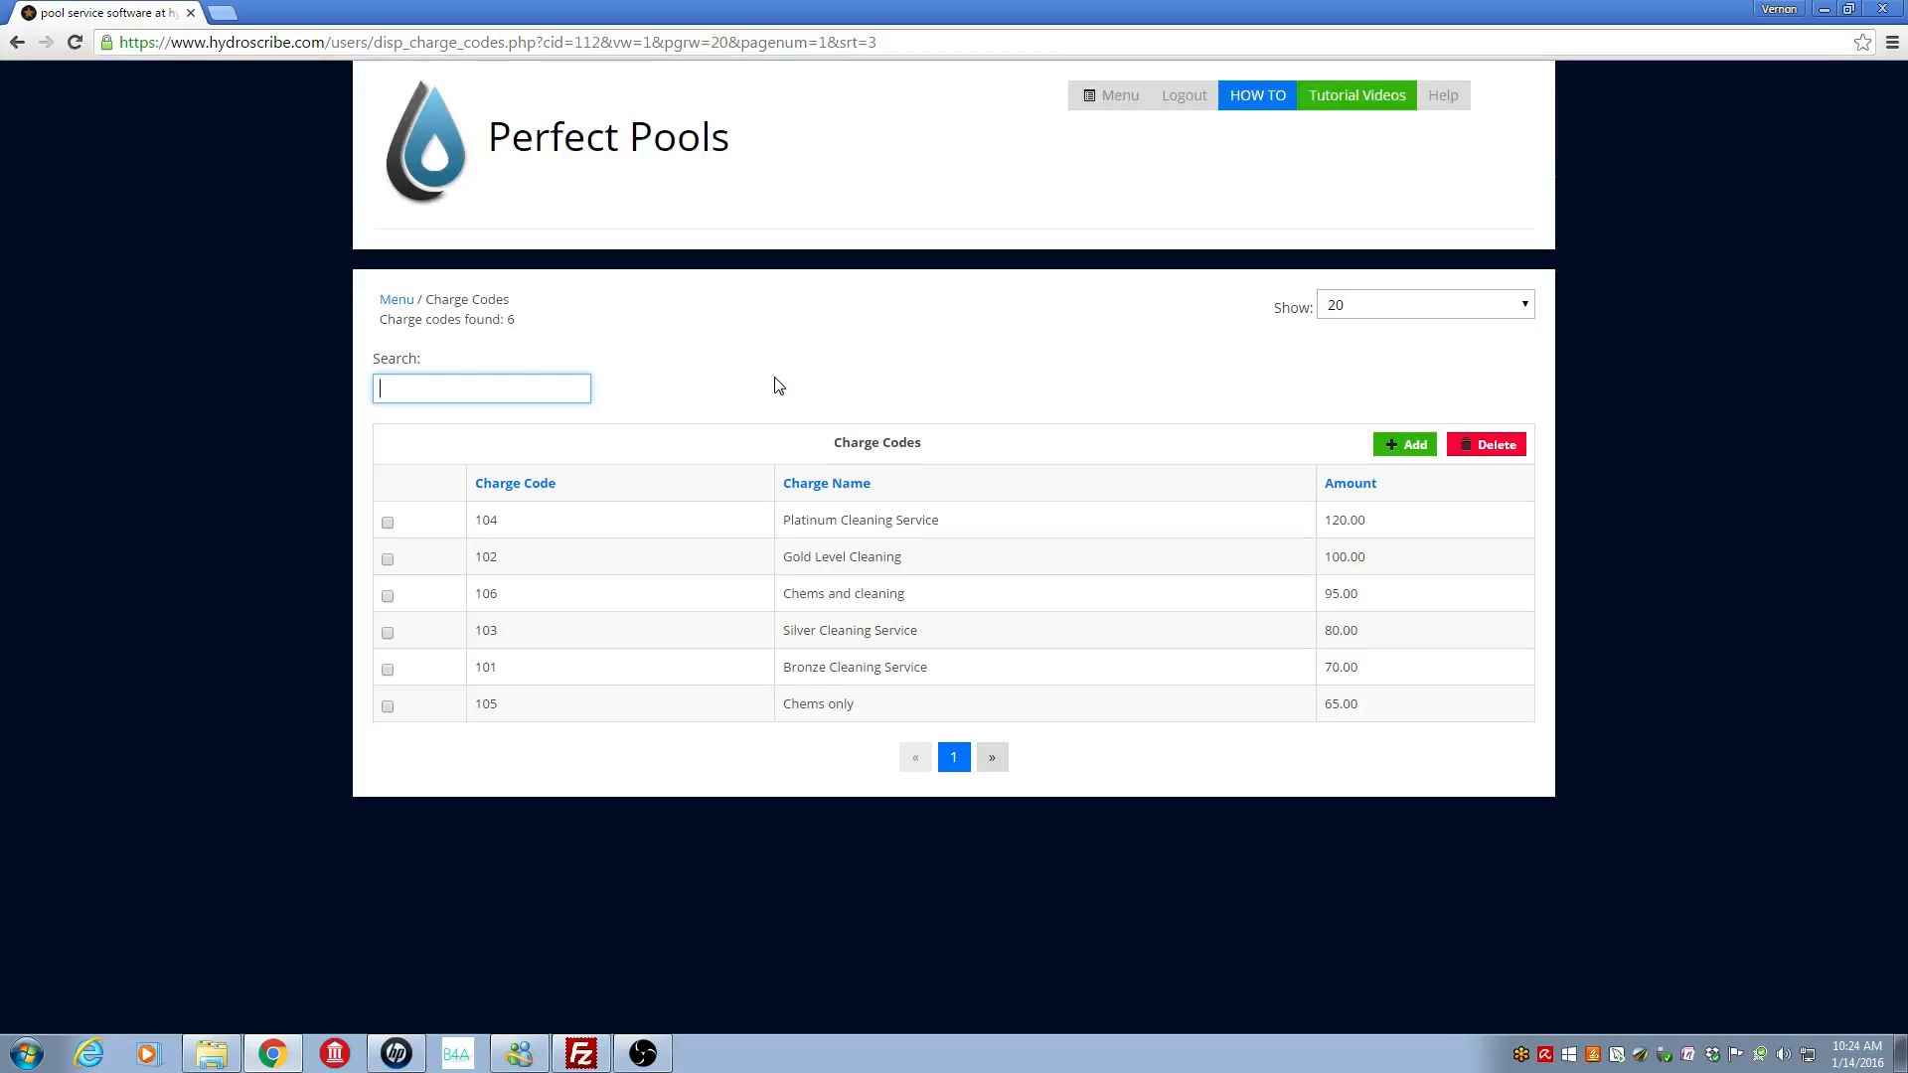
type("b")
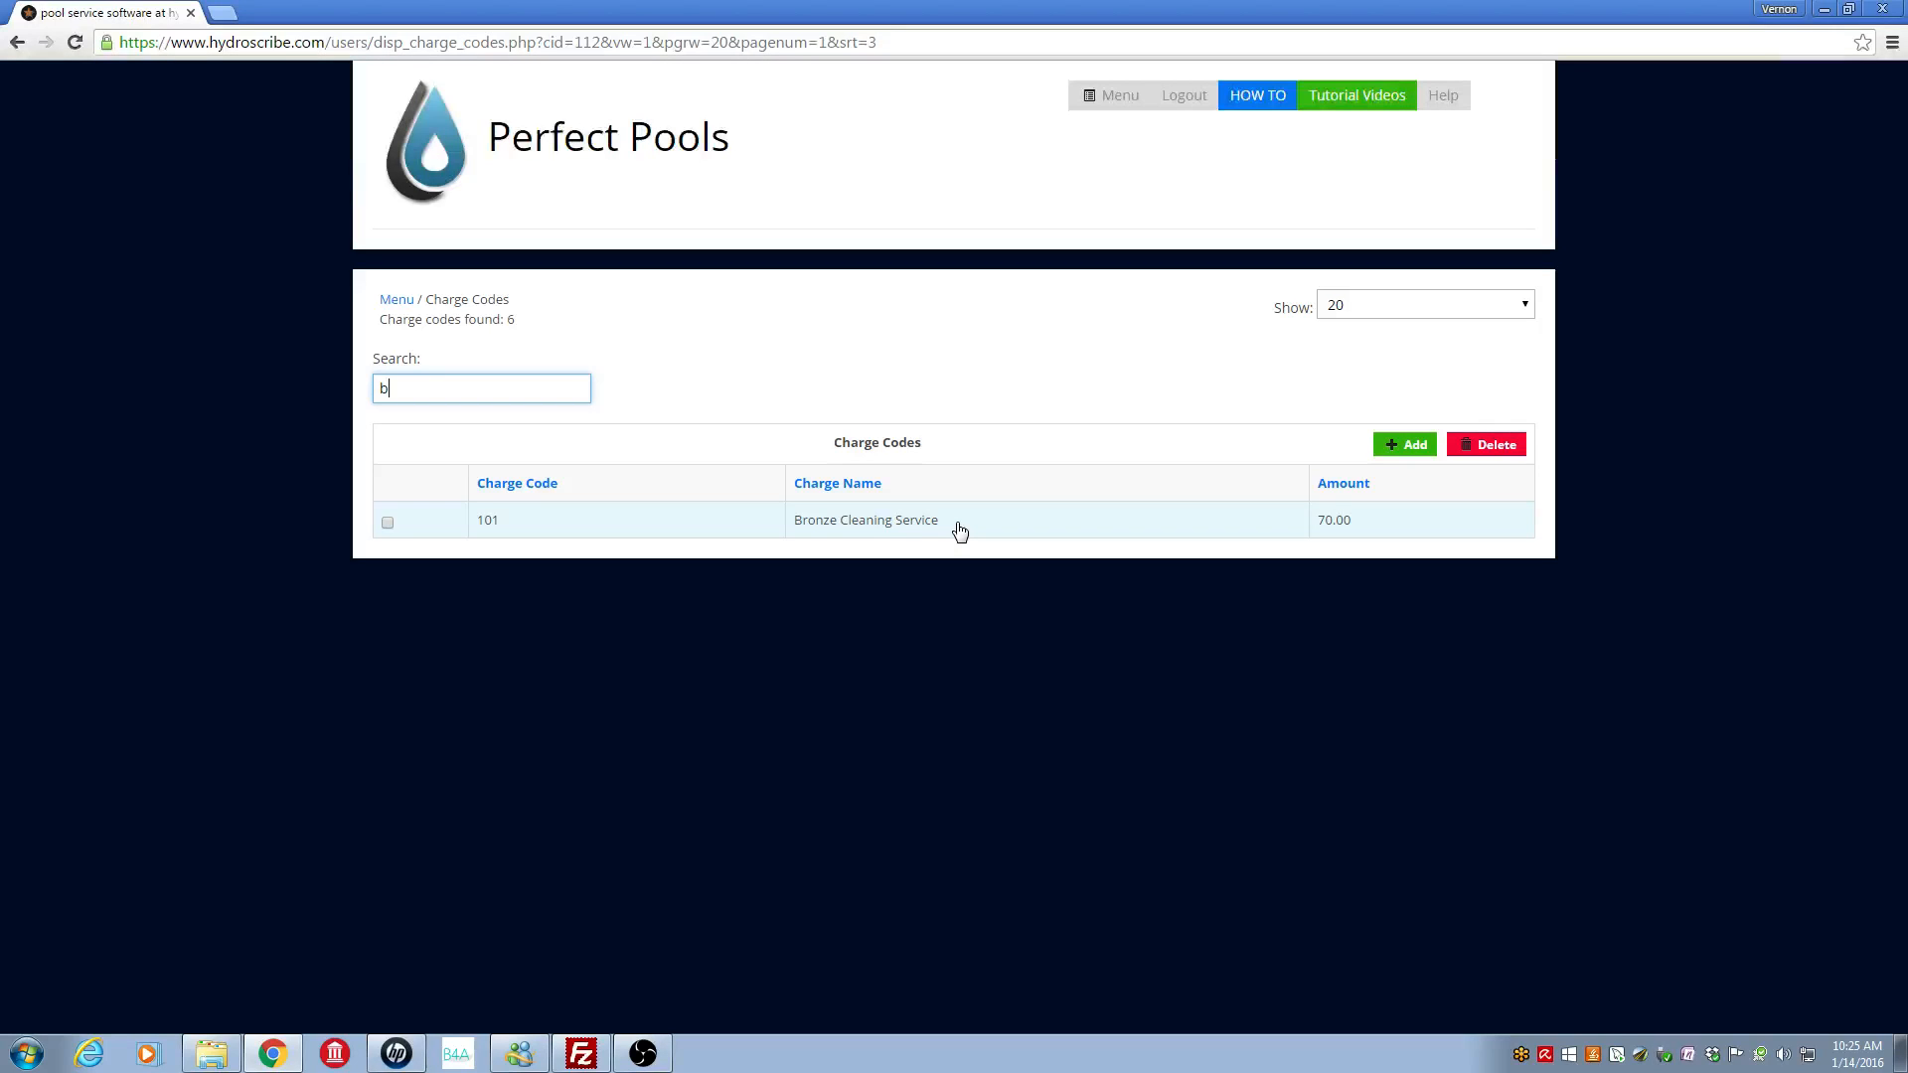
key("BackSpace")
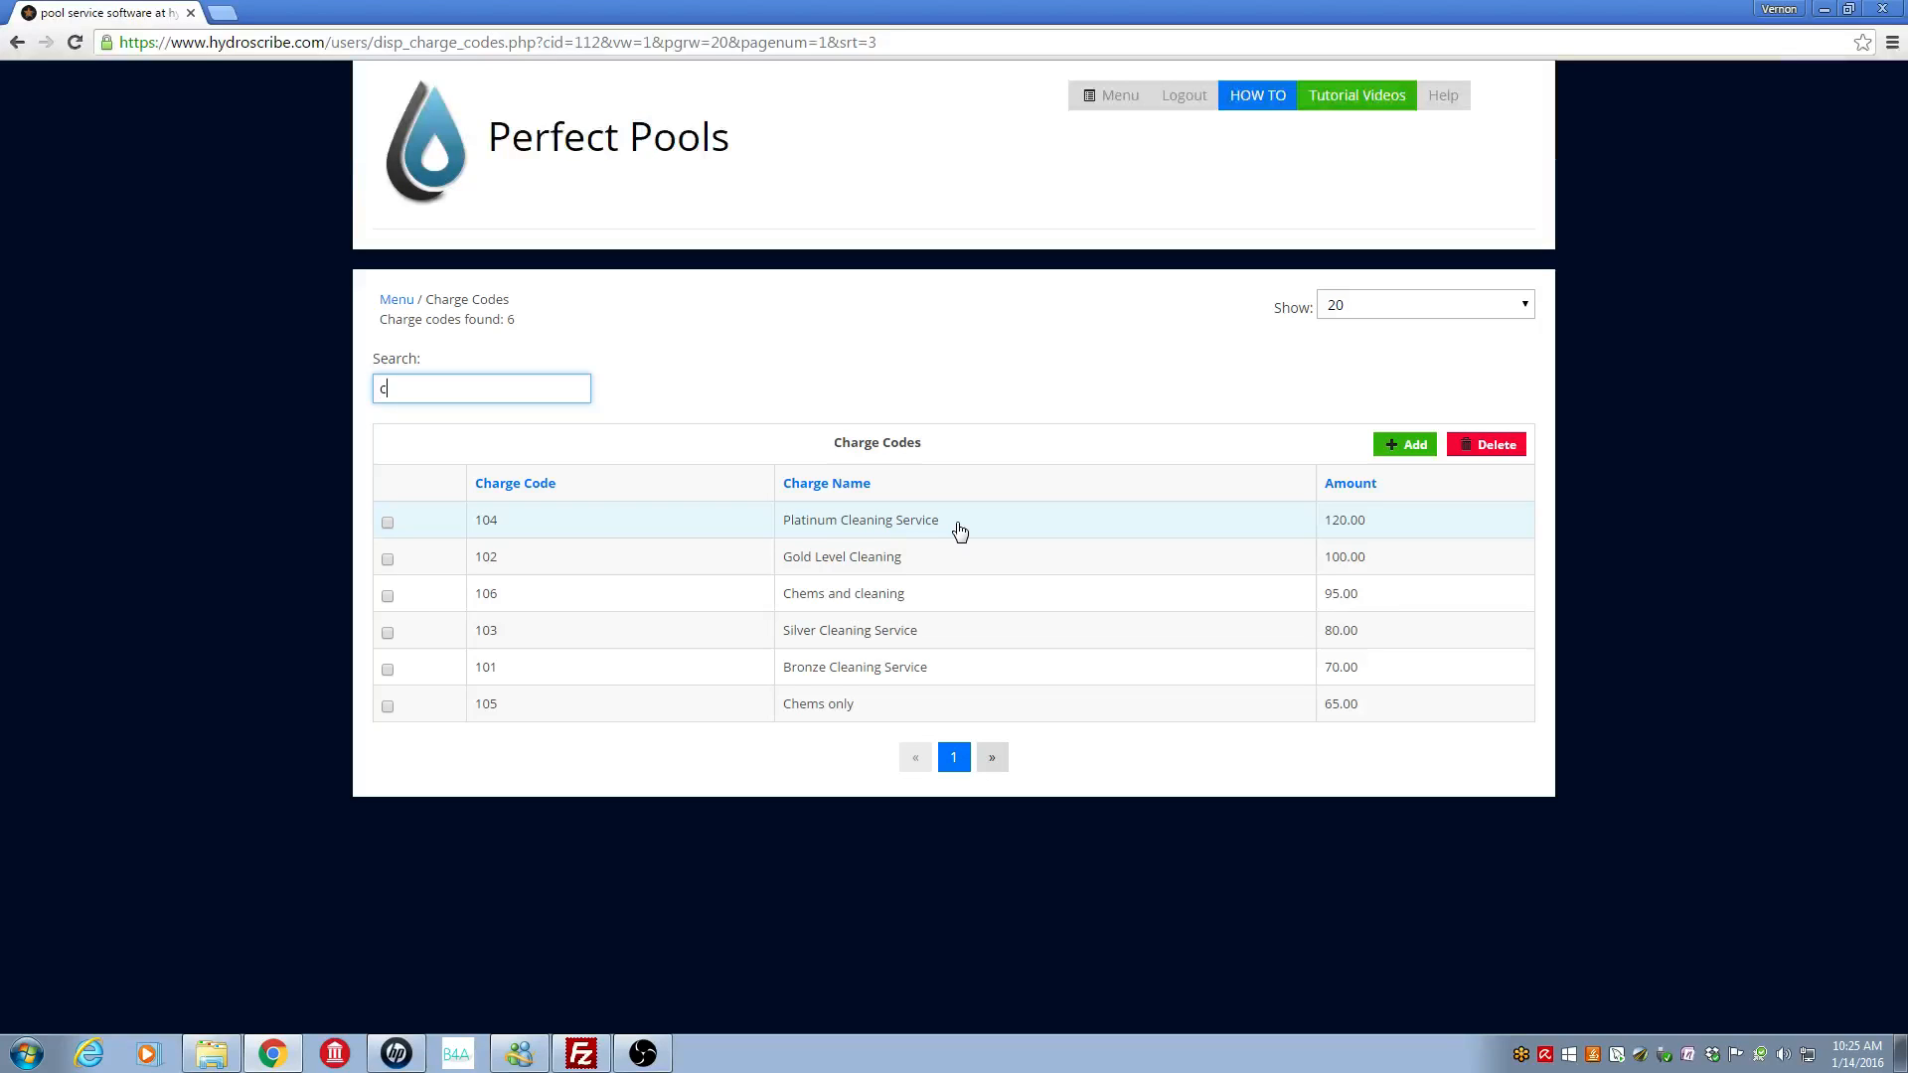
Search the charge codes for "chems o" and shorten the search text to "chems"
type("c")
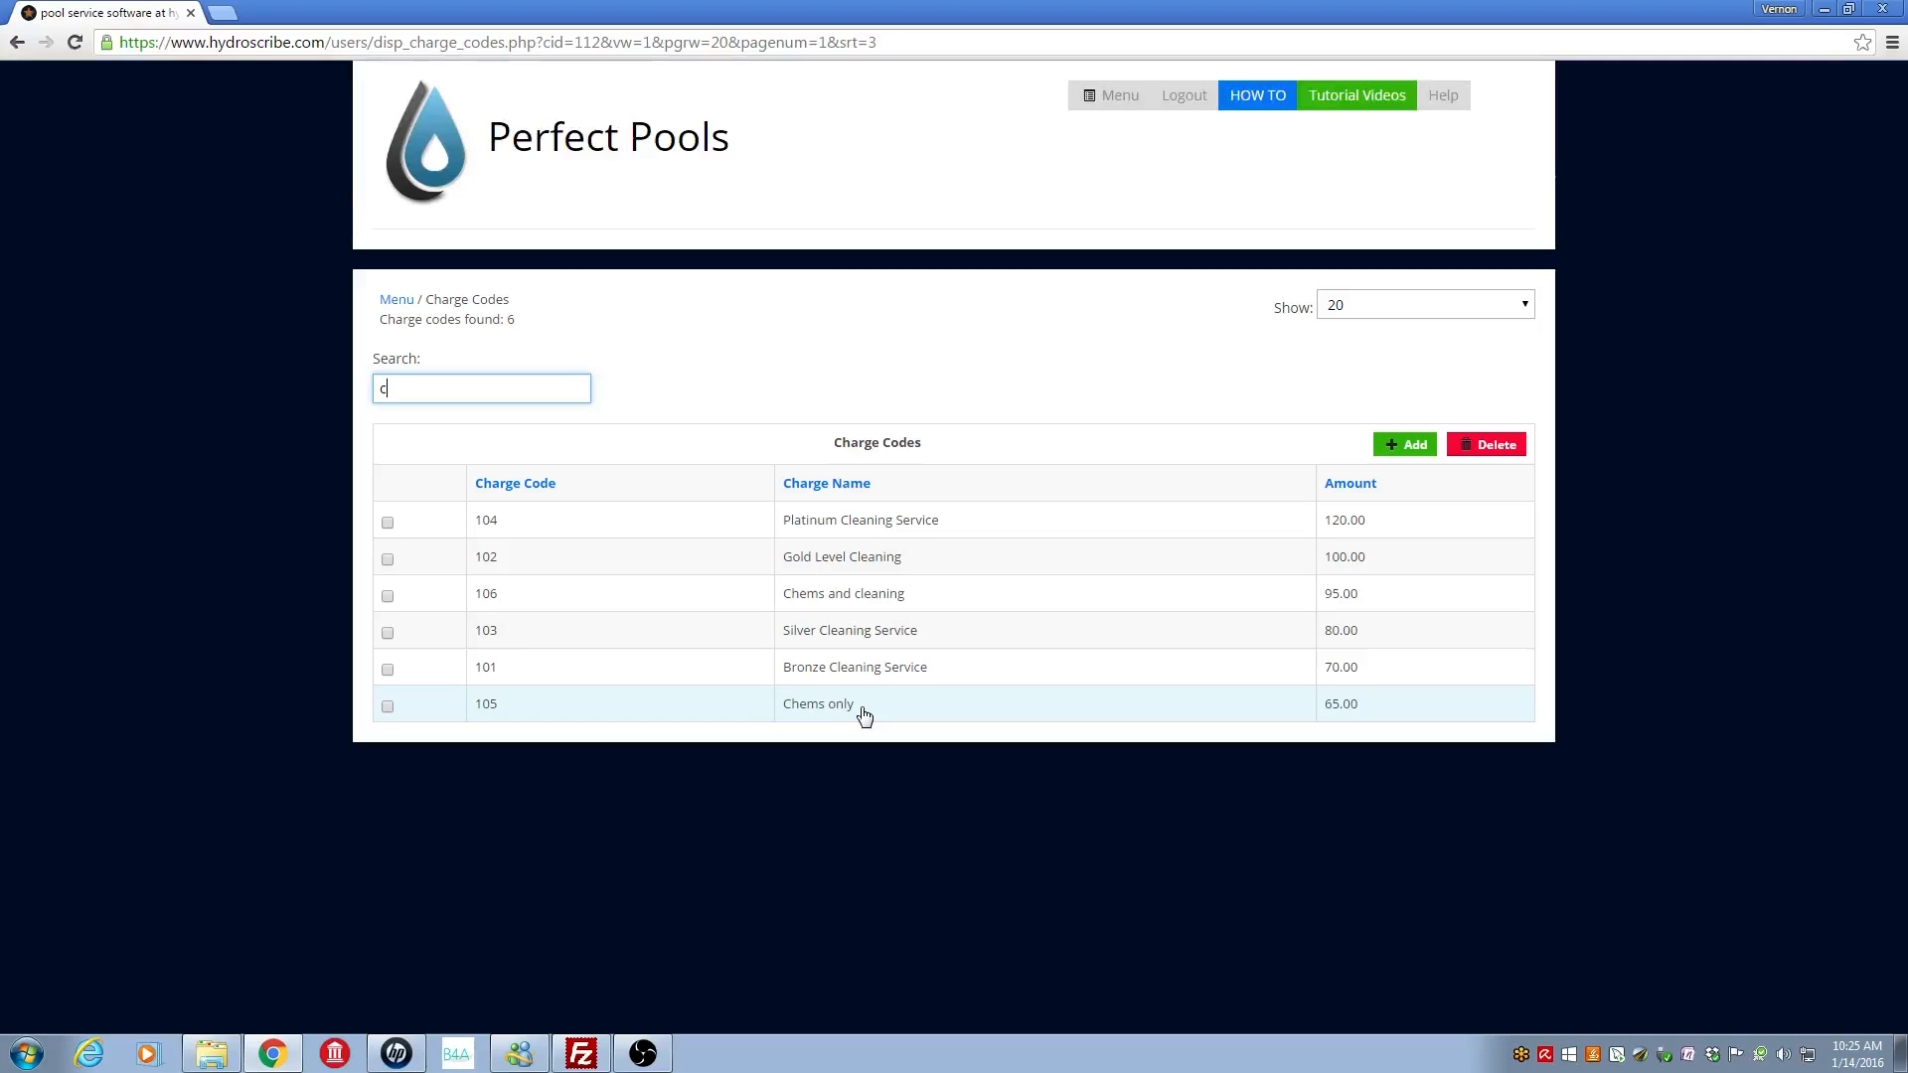
type("h")
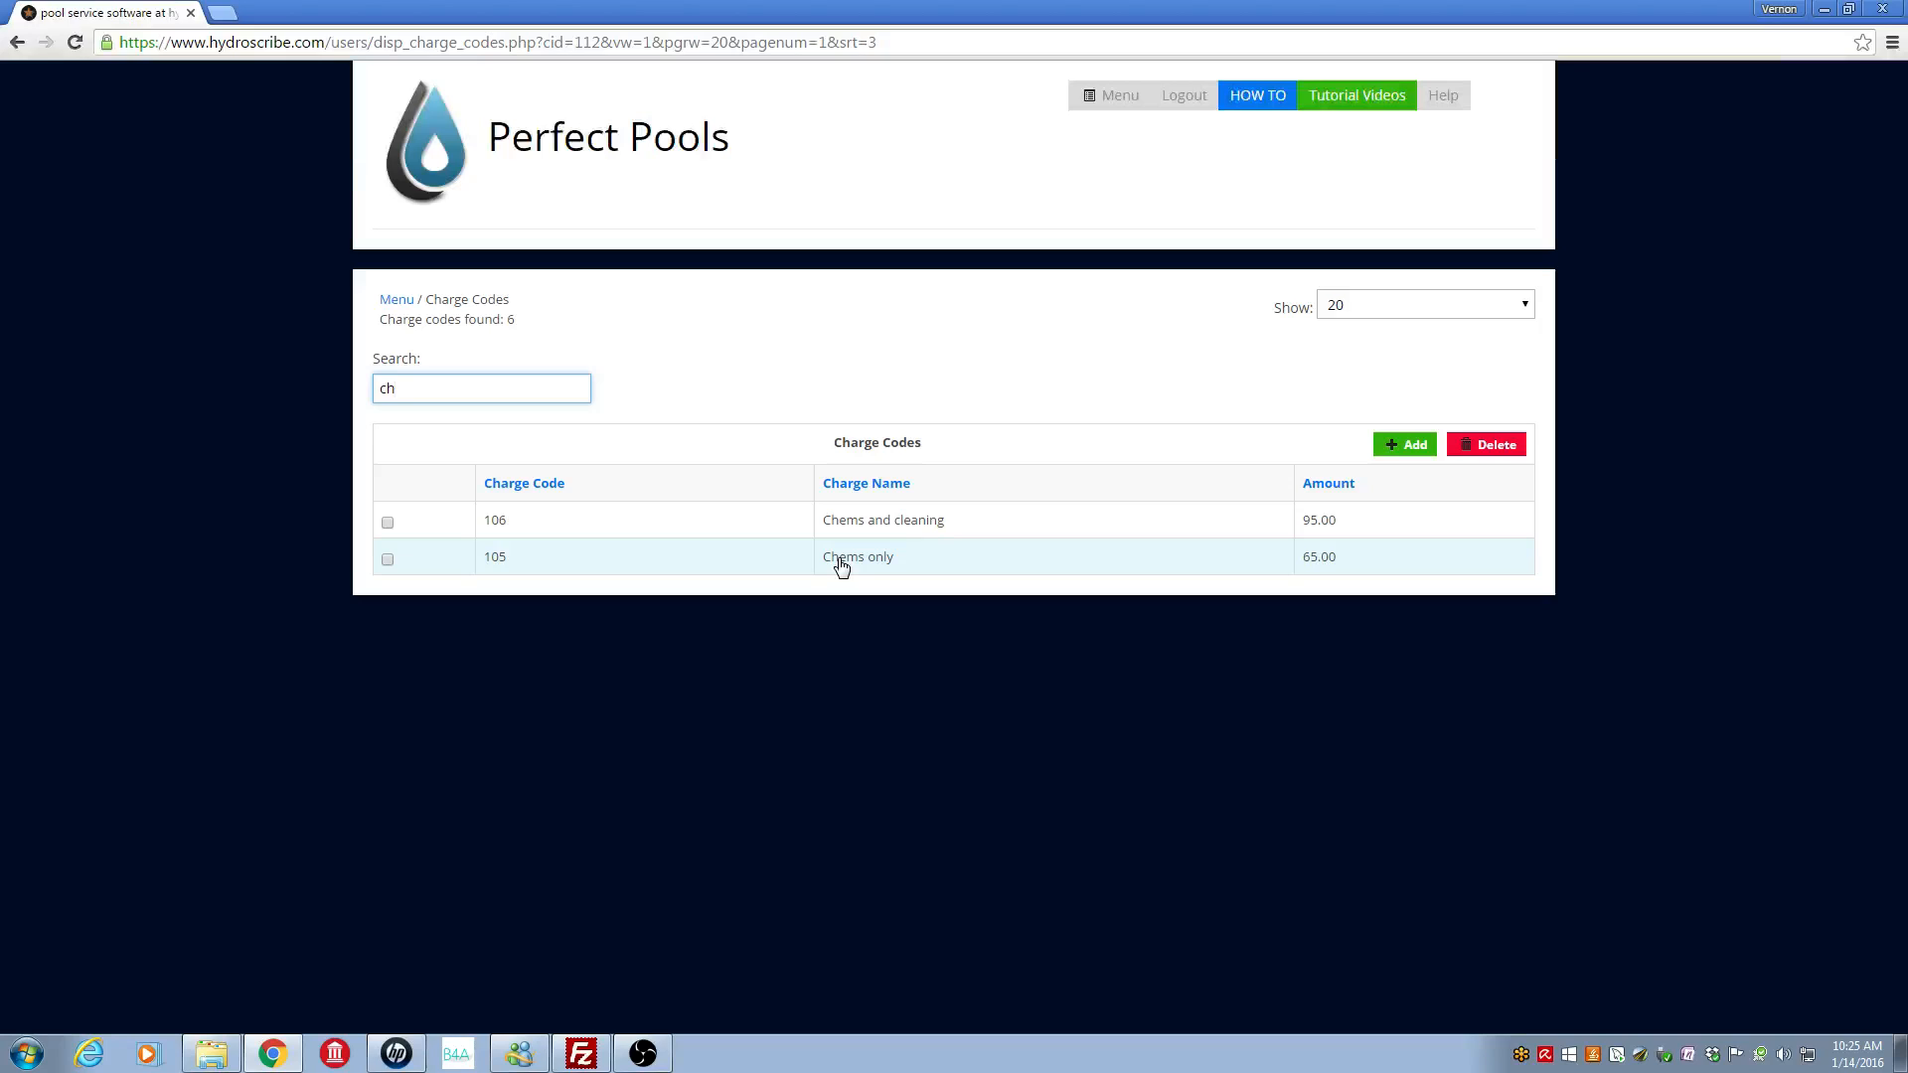
type("em")
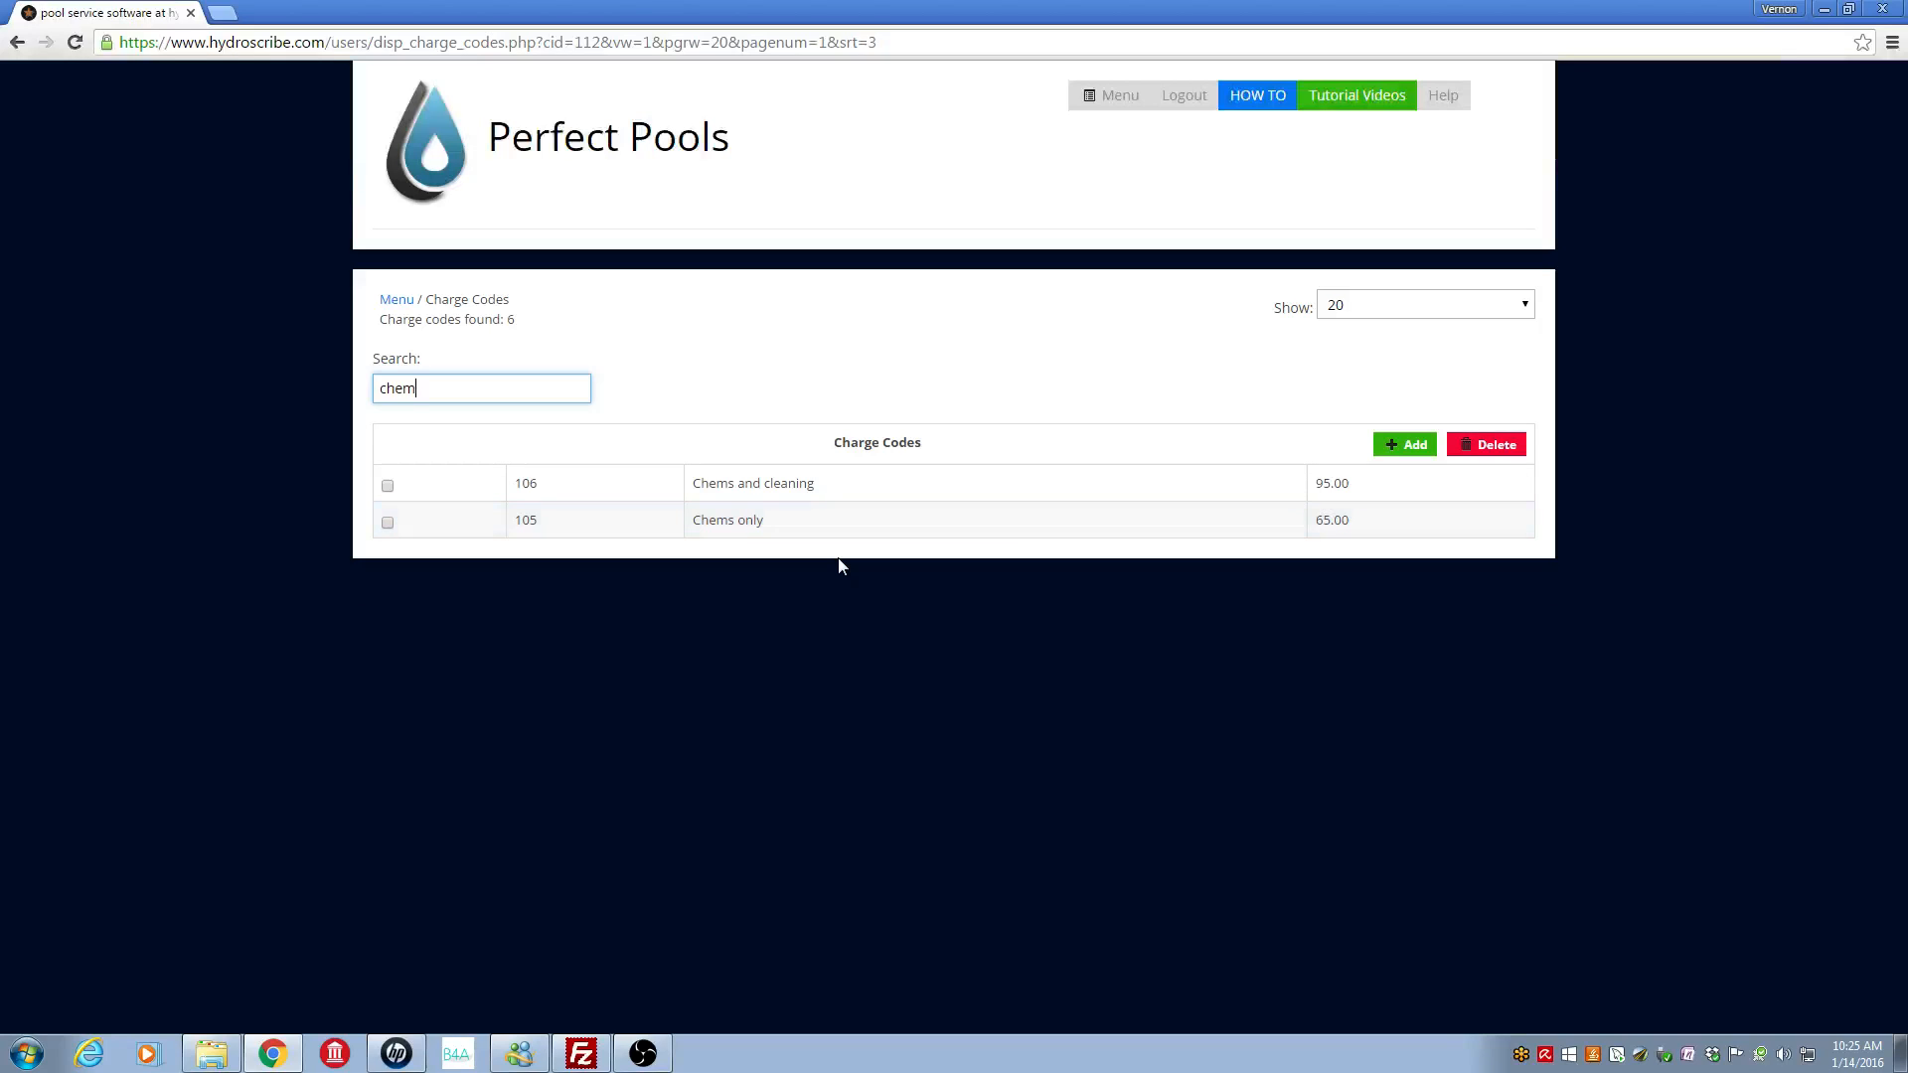
type("s o")
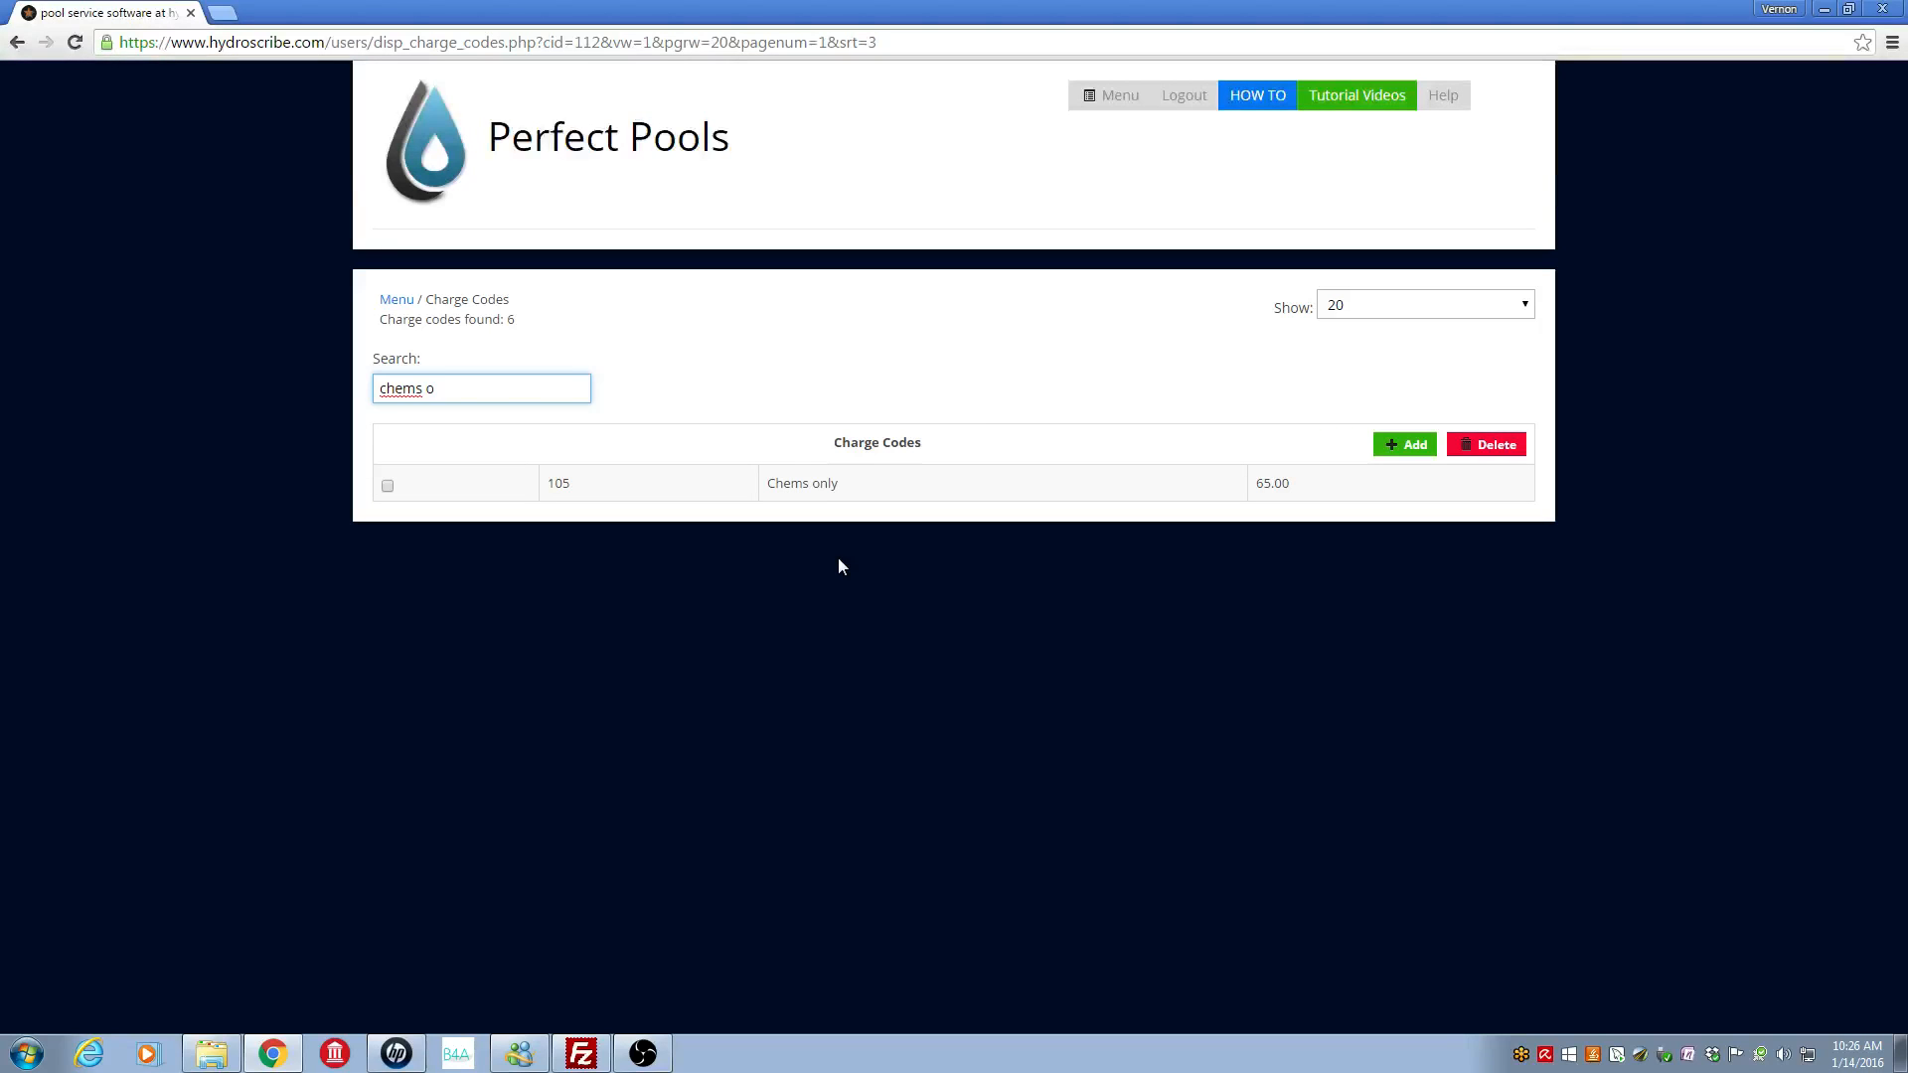
key("BackSpace")
key("BackSpace")
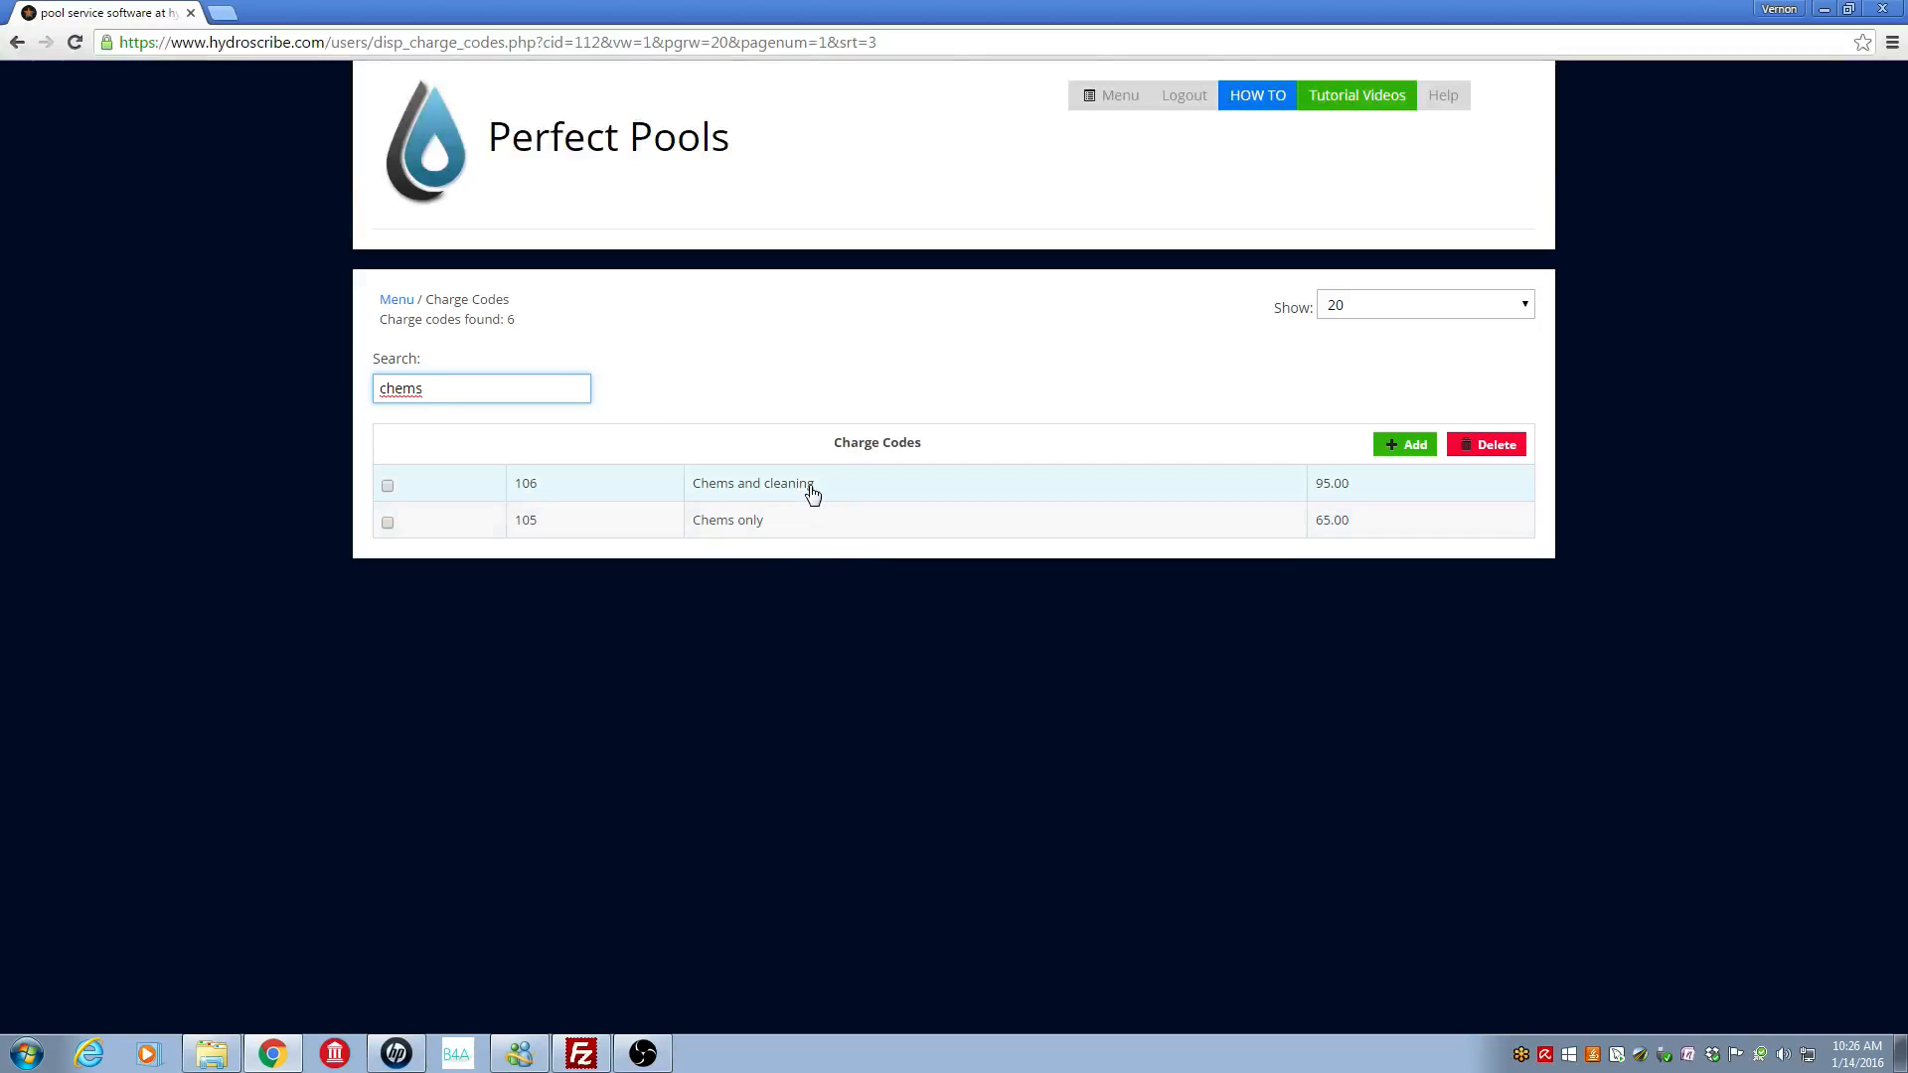
Rename the "Chems only" charge code to "Chems only service" and submit the change
left_click(770, 529)
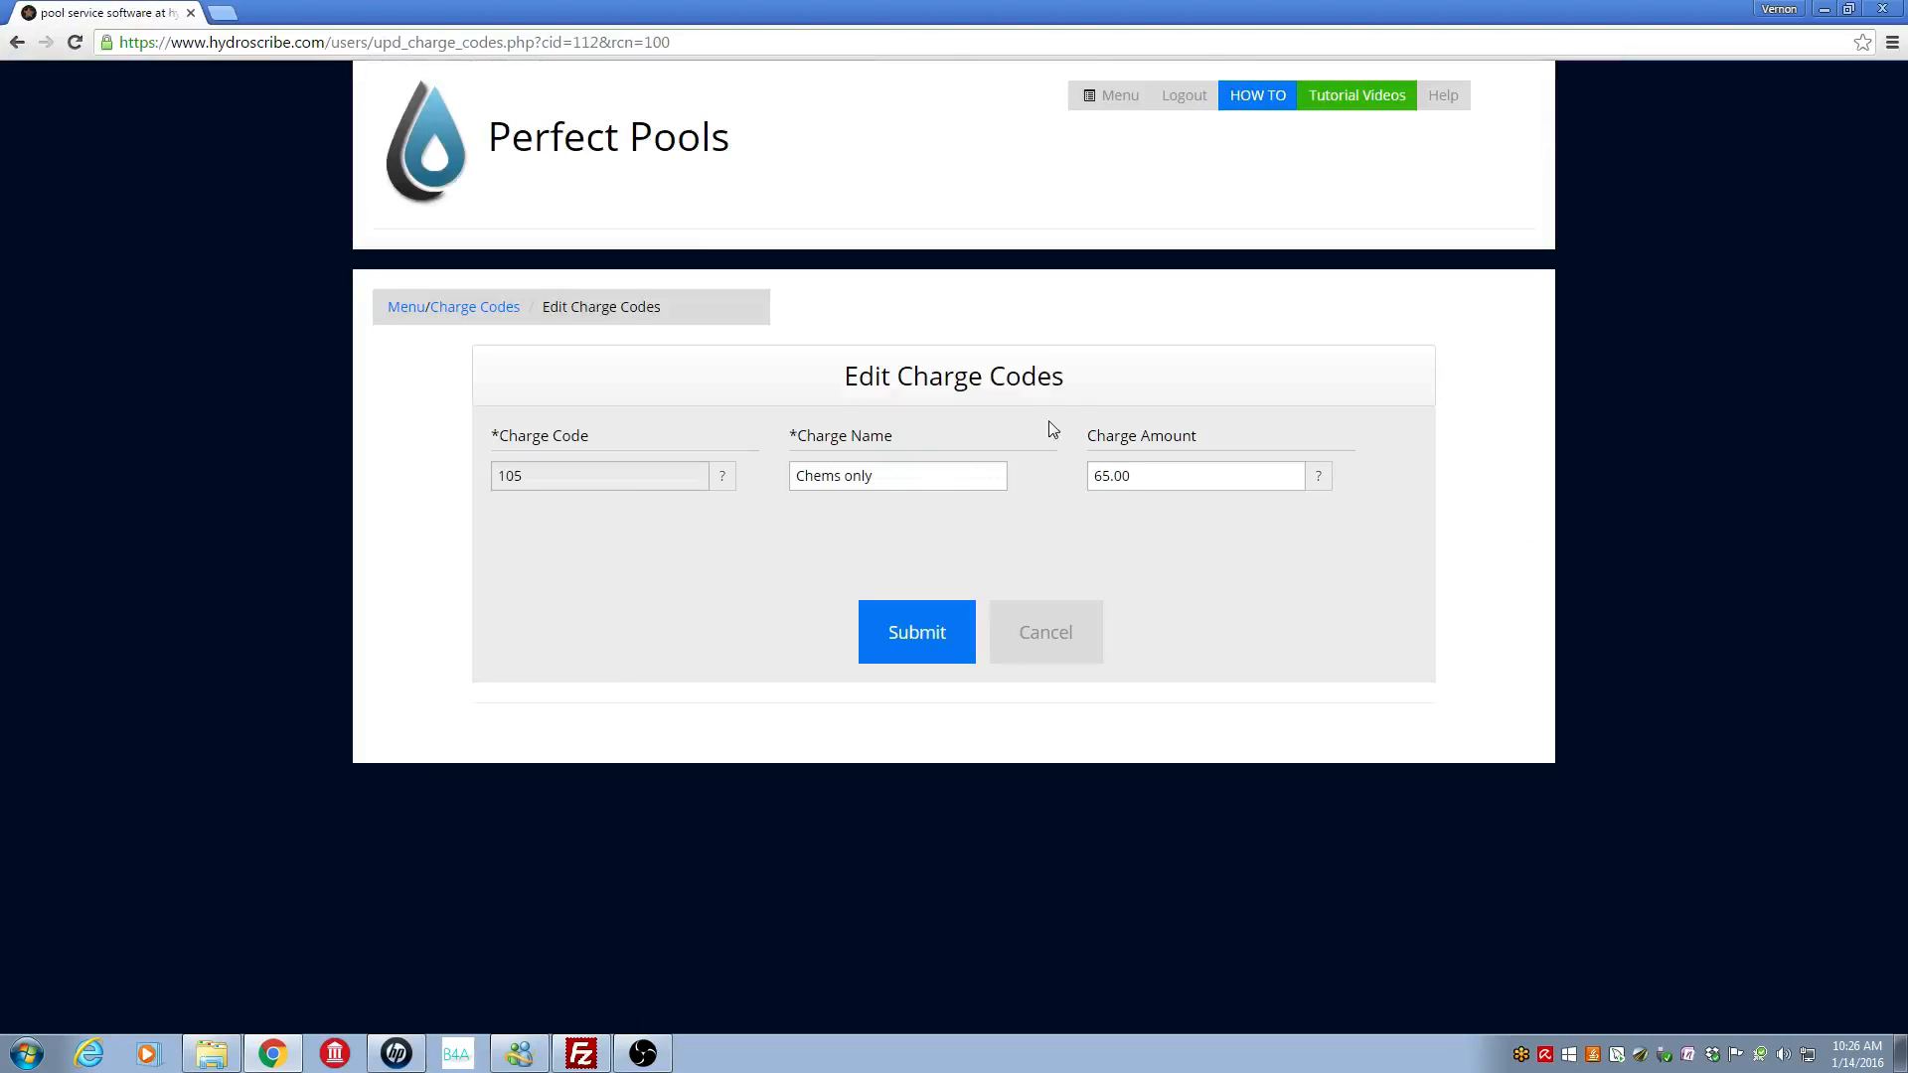
left_click_drag(1069, 384, 845, 382)
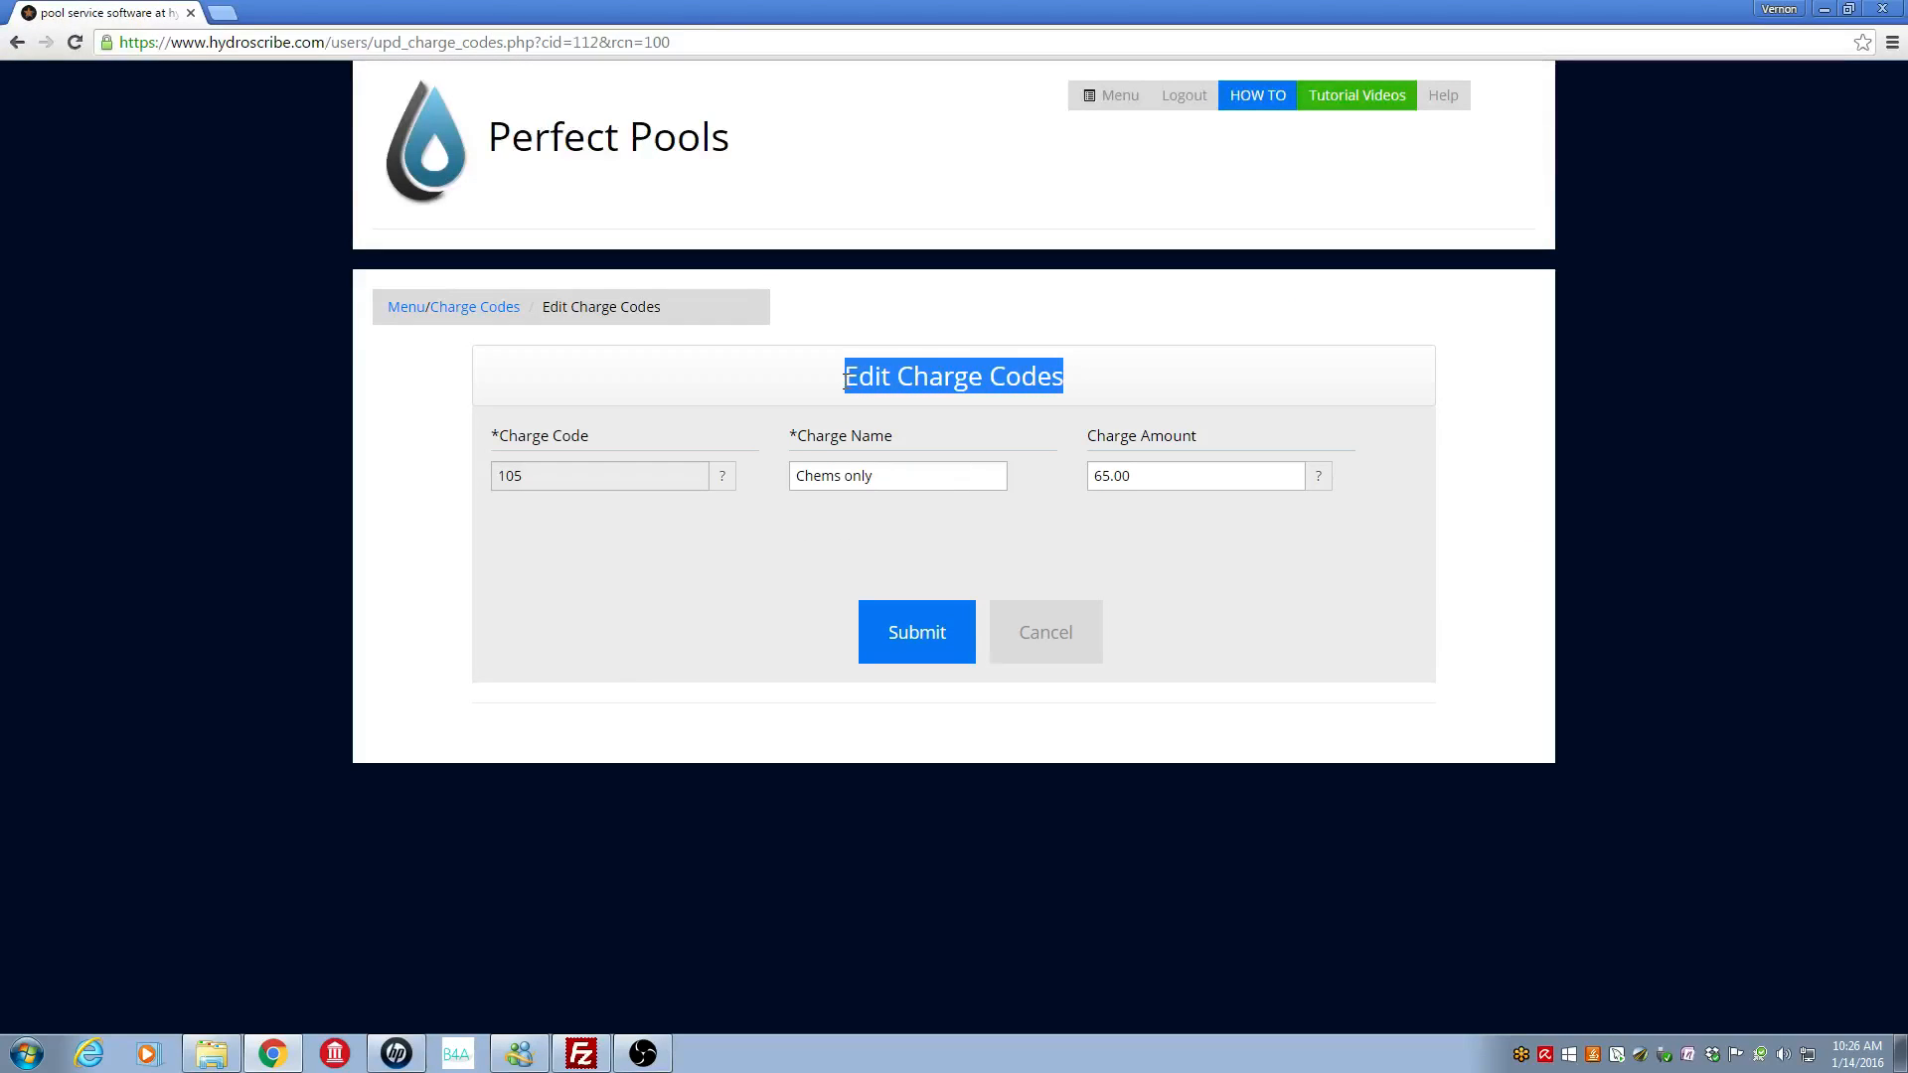
left_click(1099, 393)
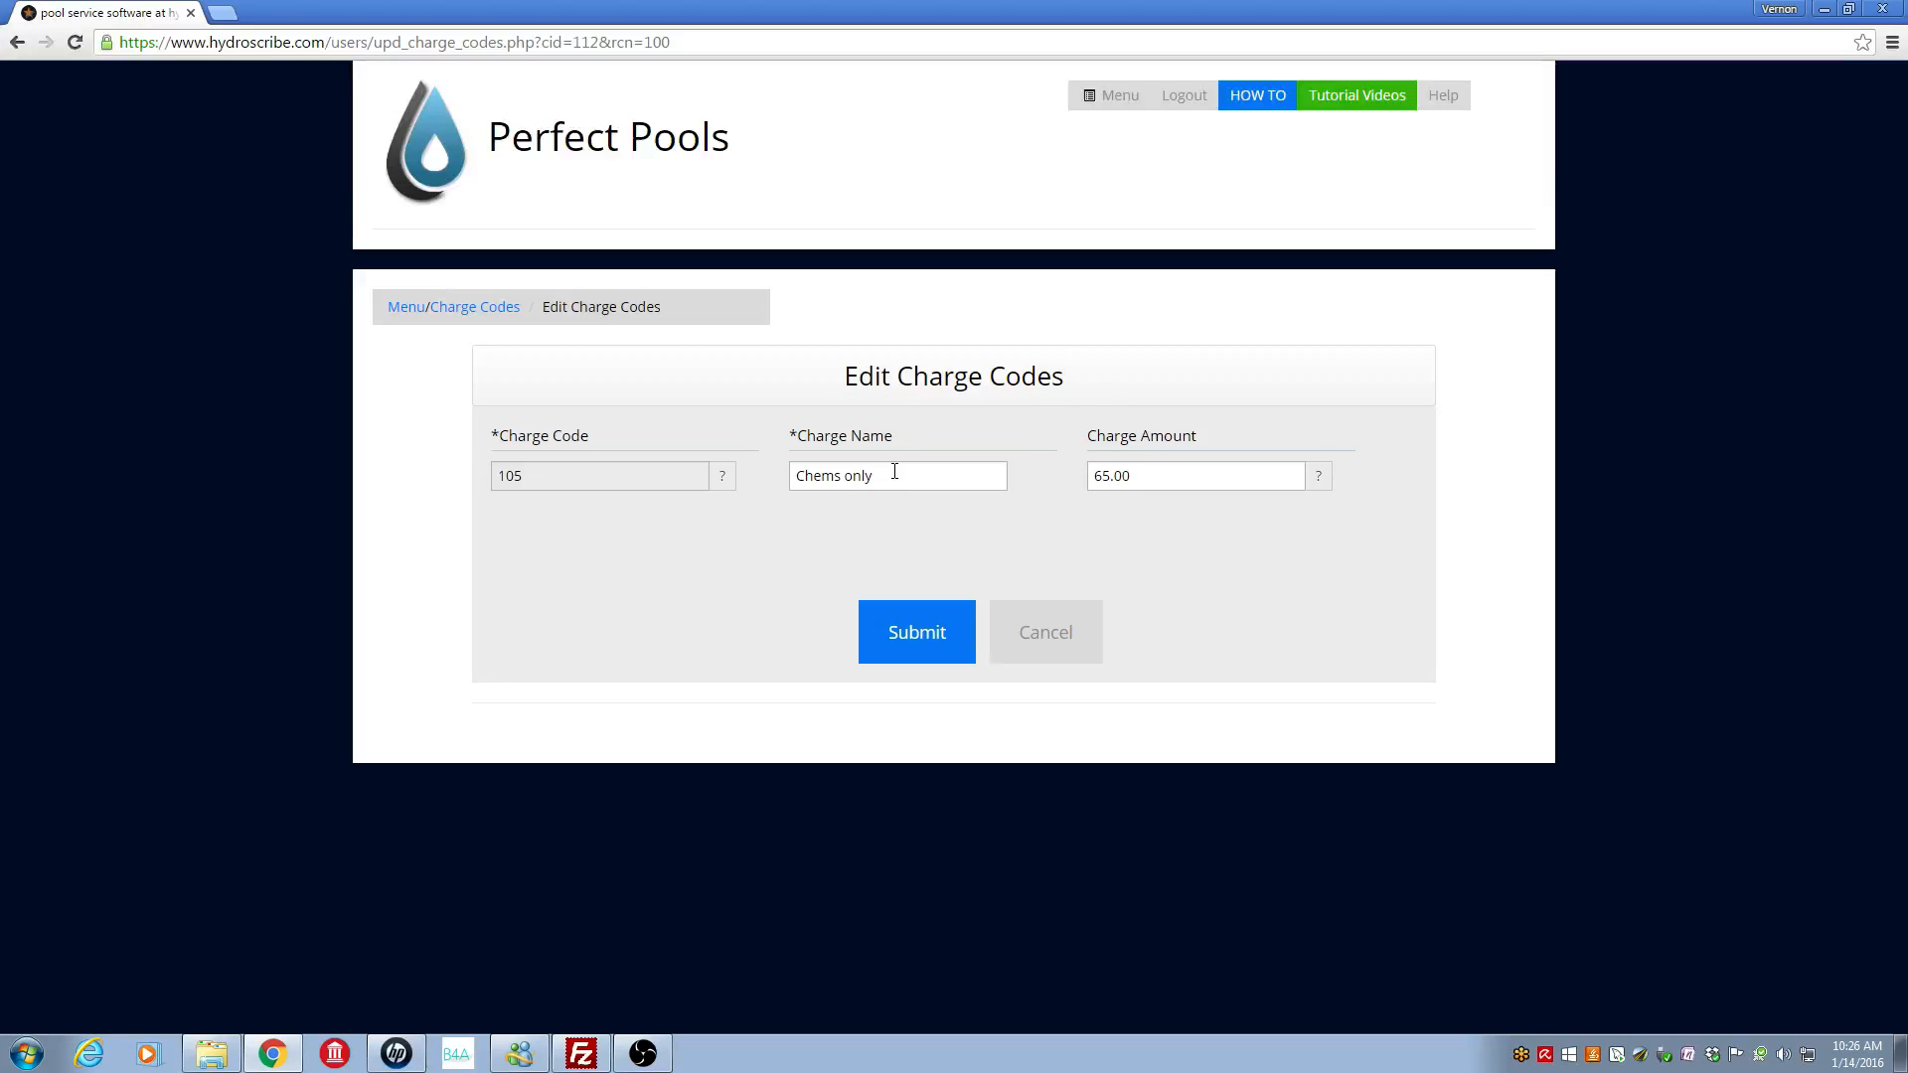
type("service")
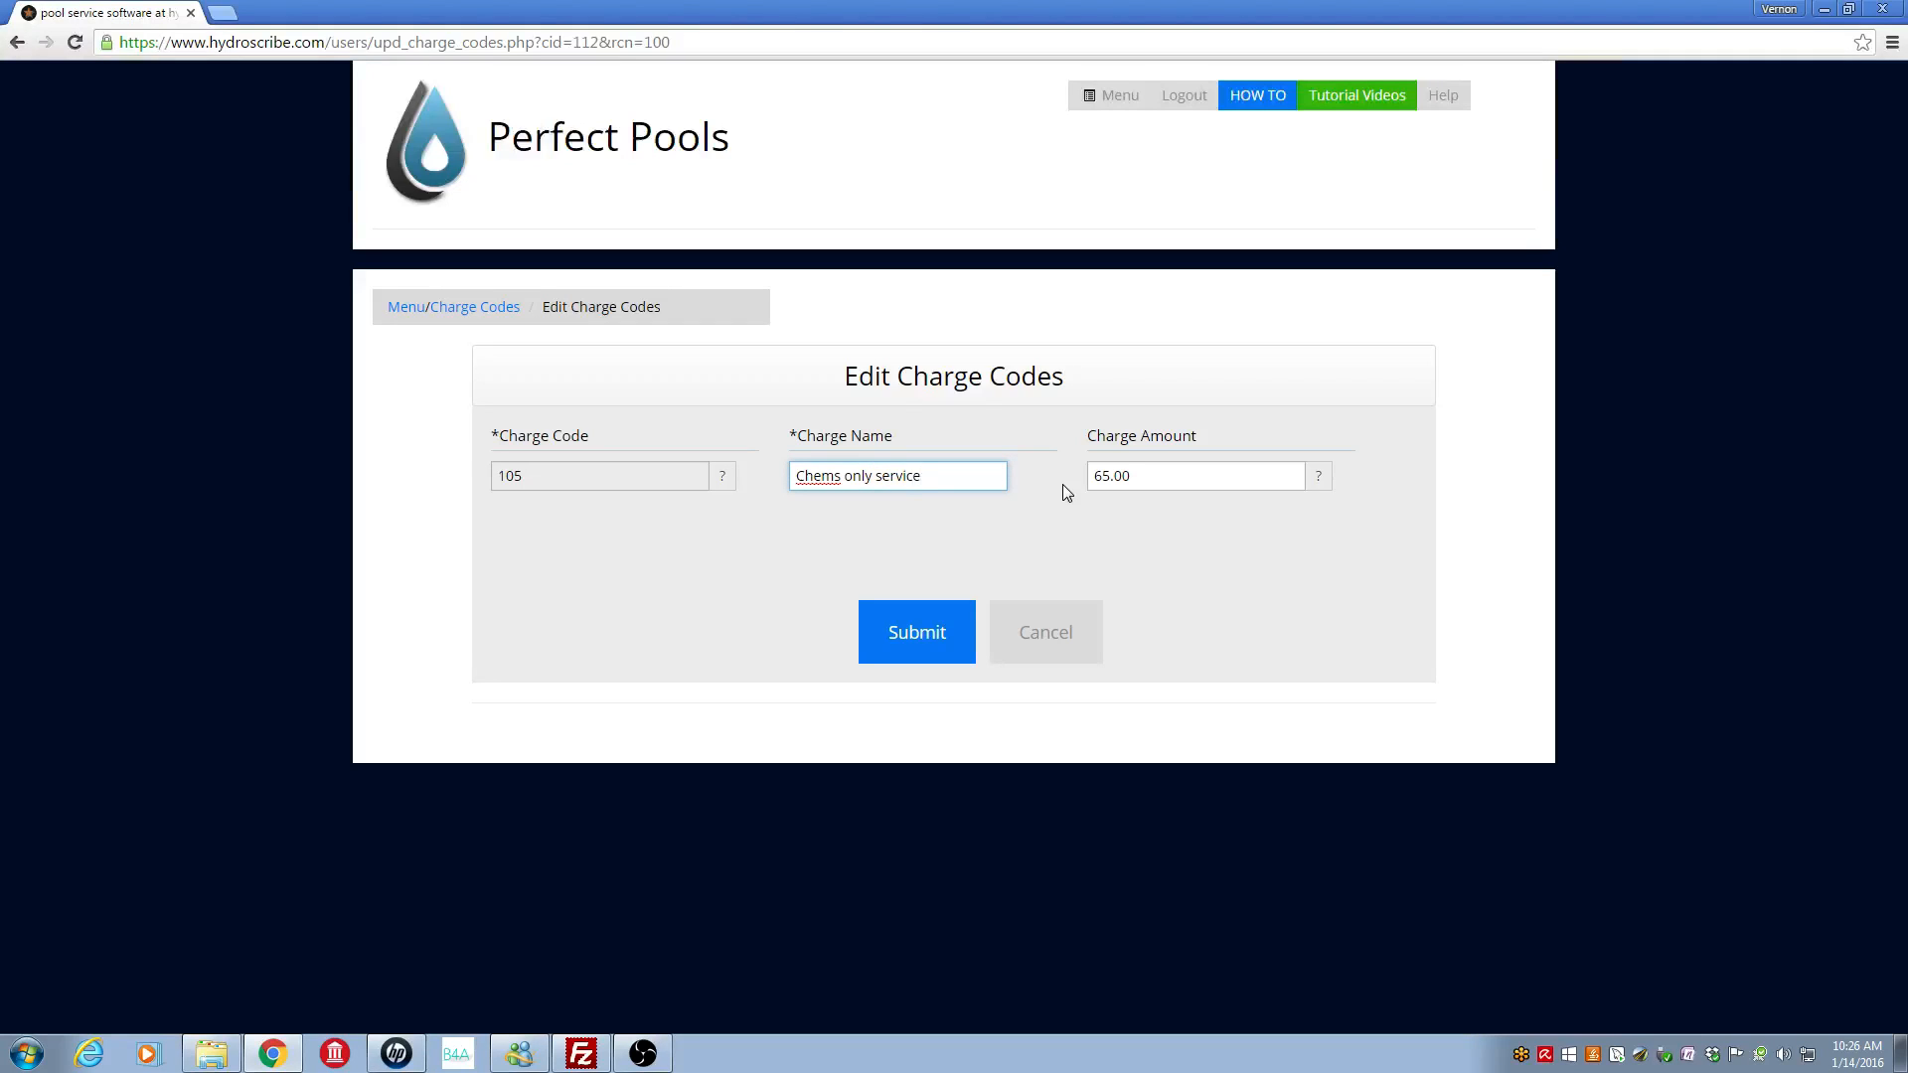
left_click(913, 644)
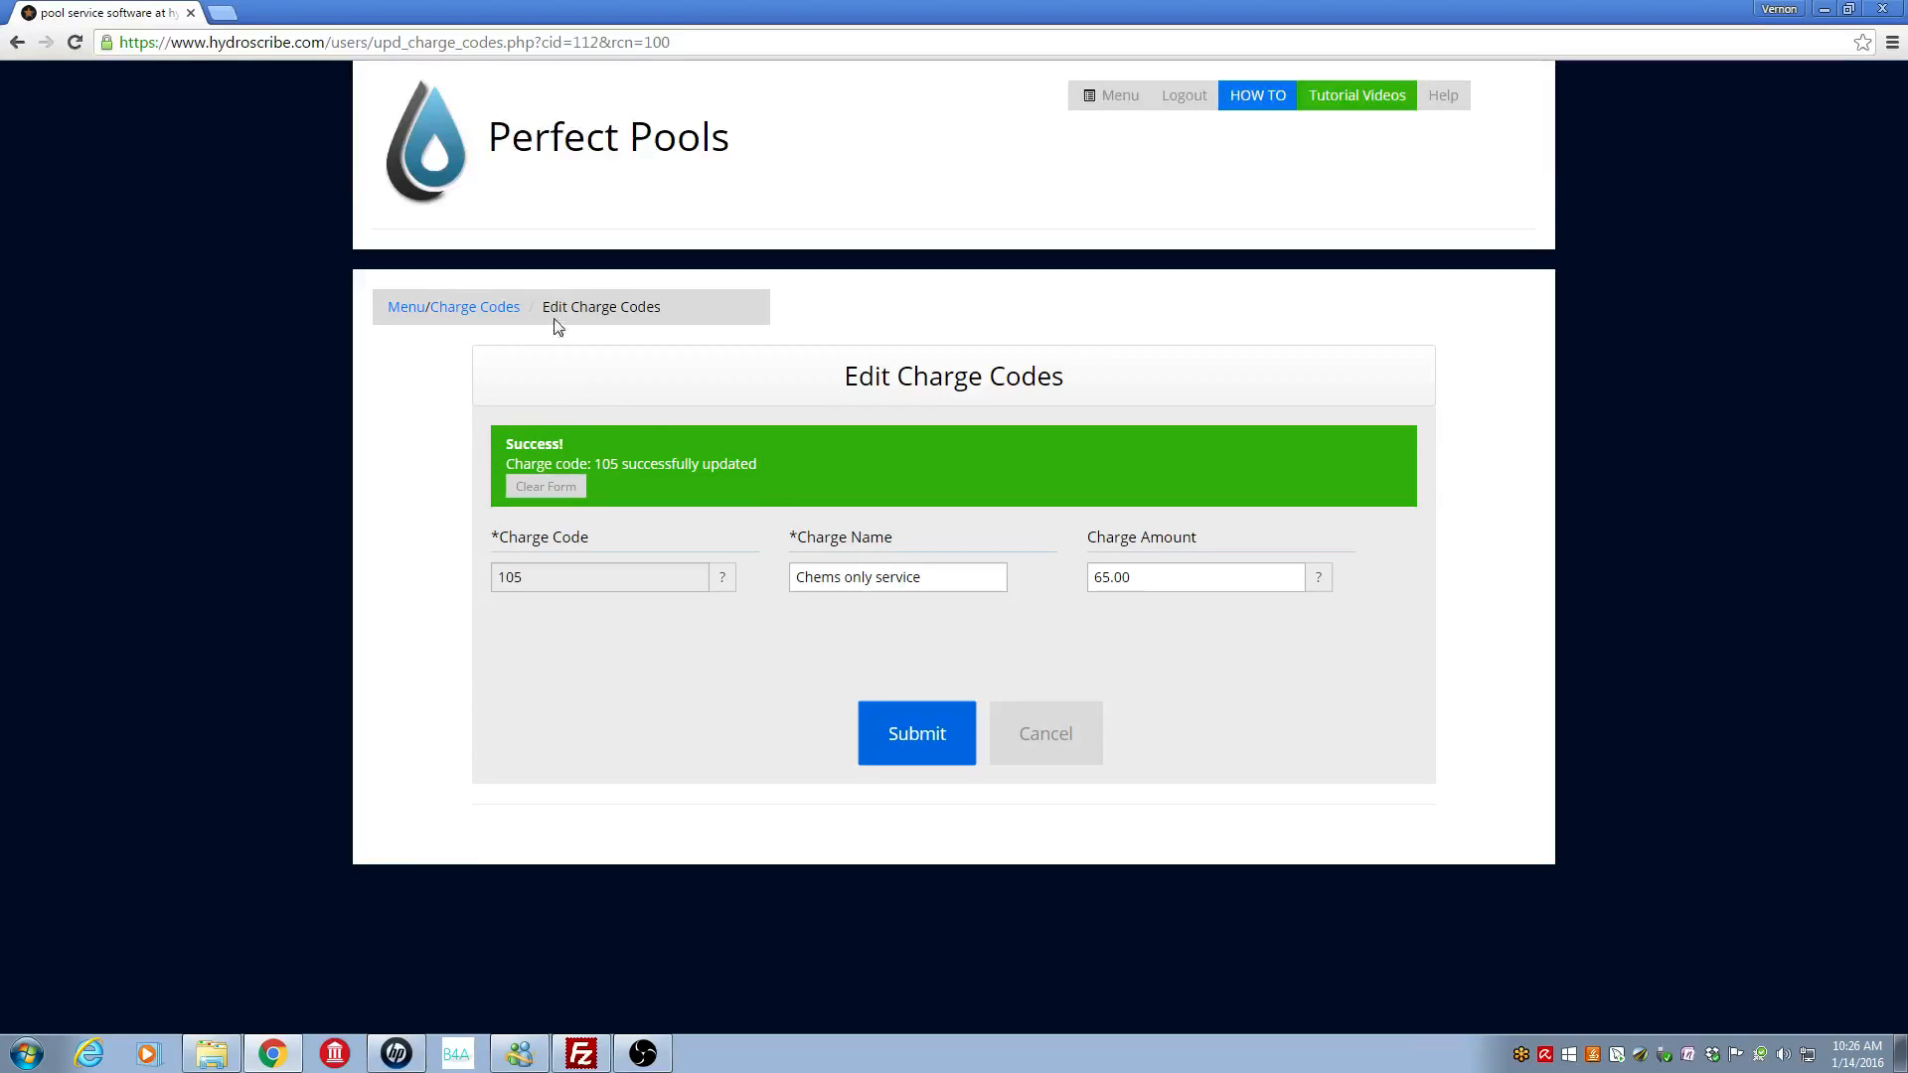
Return to the charge codes list and delete charge code 105, "Chems only service"
left_click(473, 312)
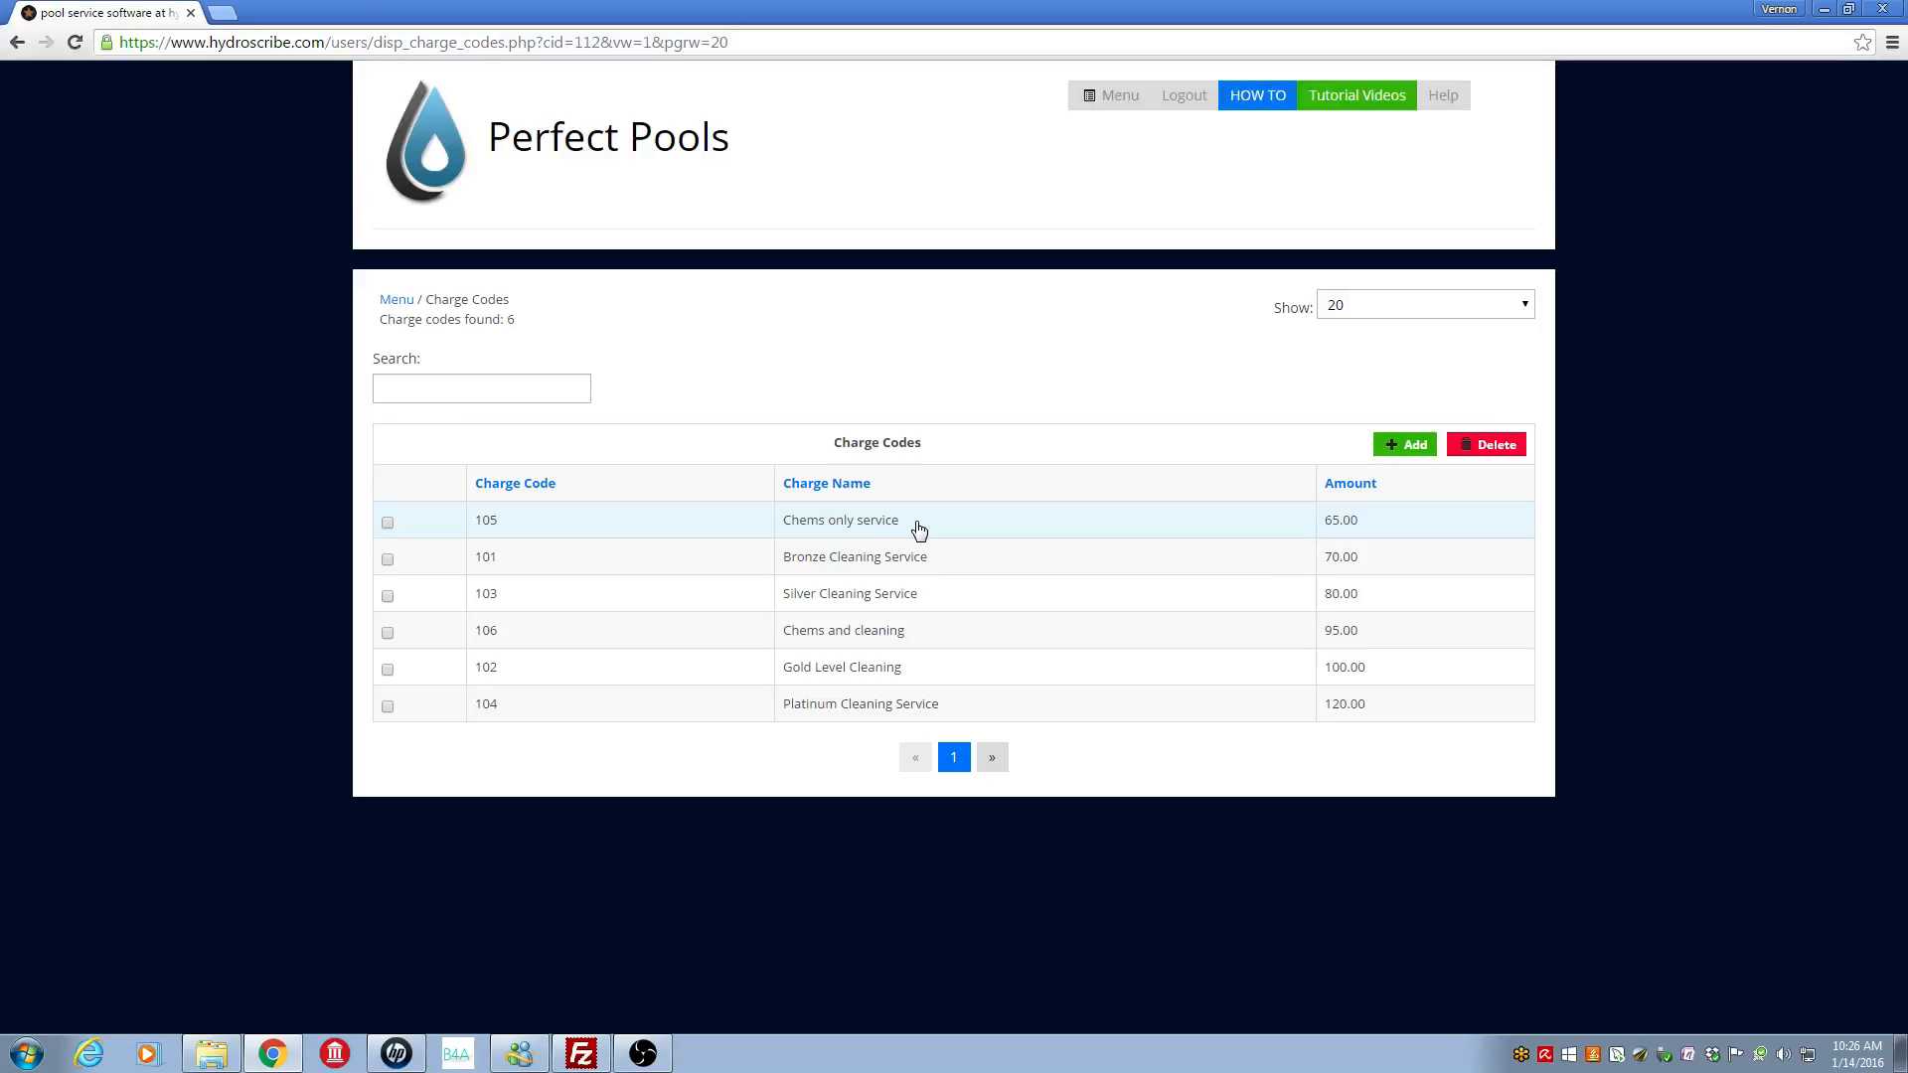
left_click(387, 524)
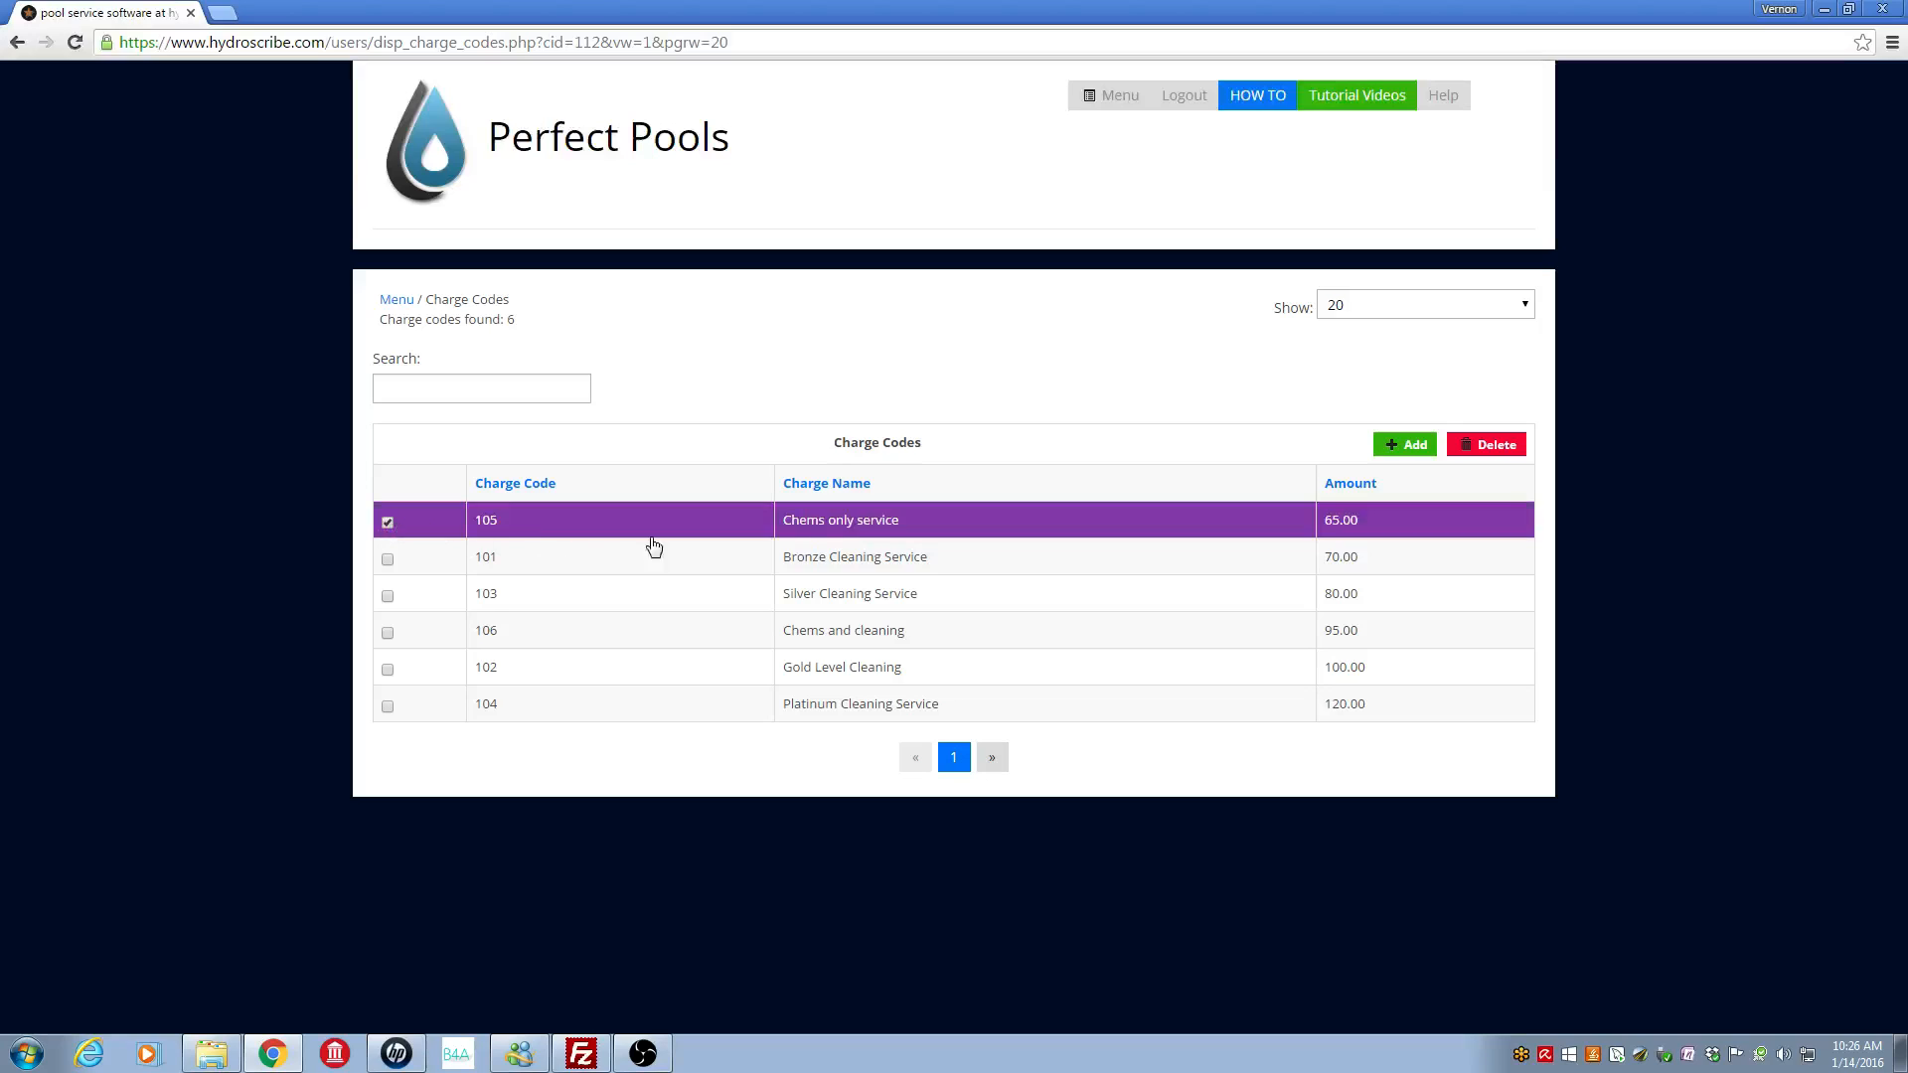
left_click(1502, 447)
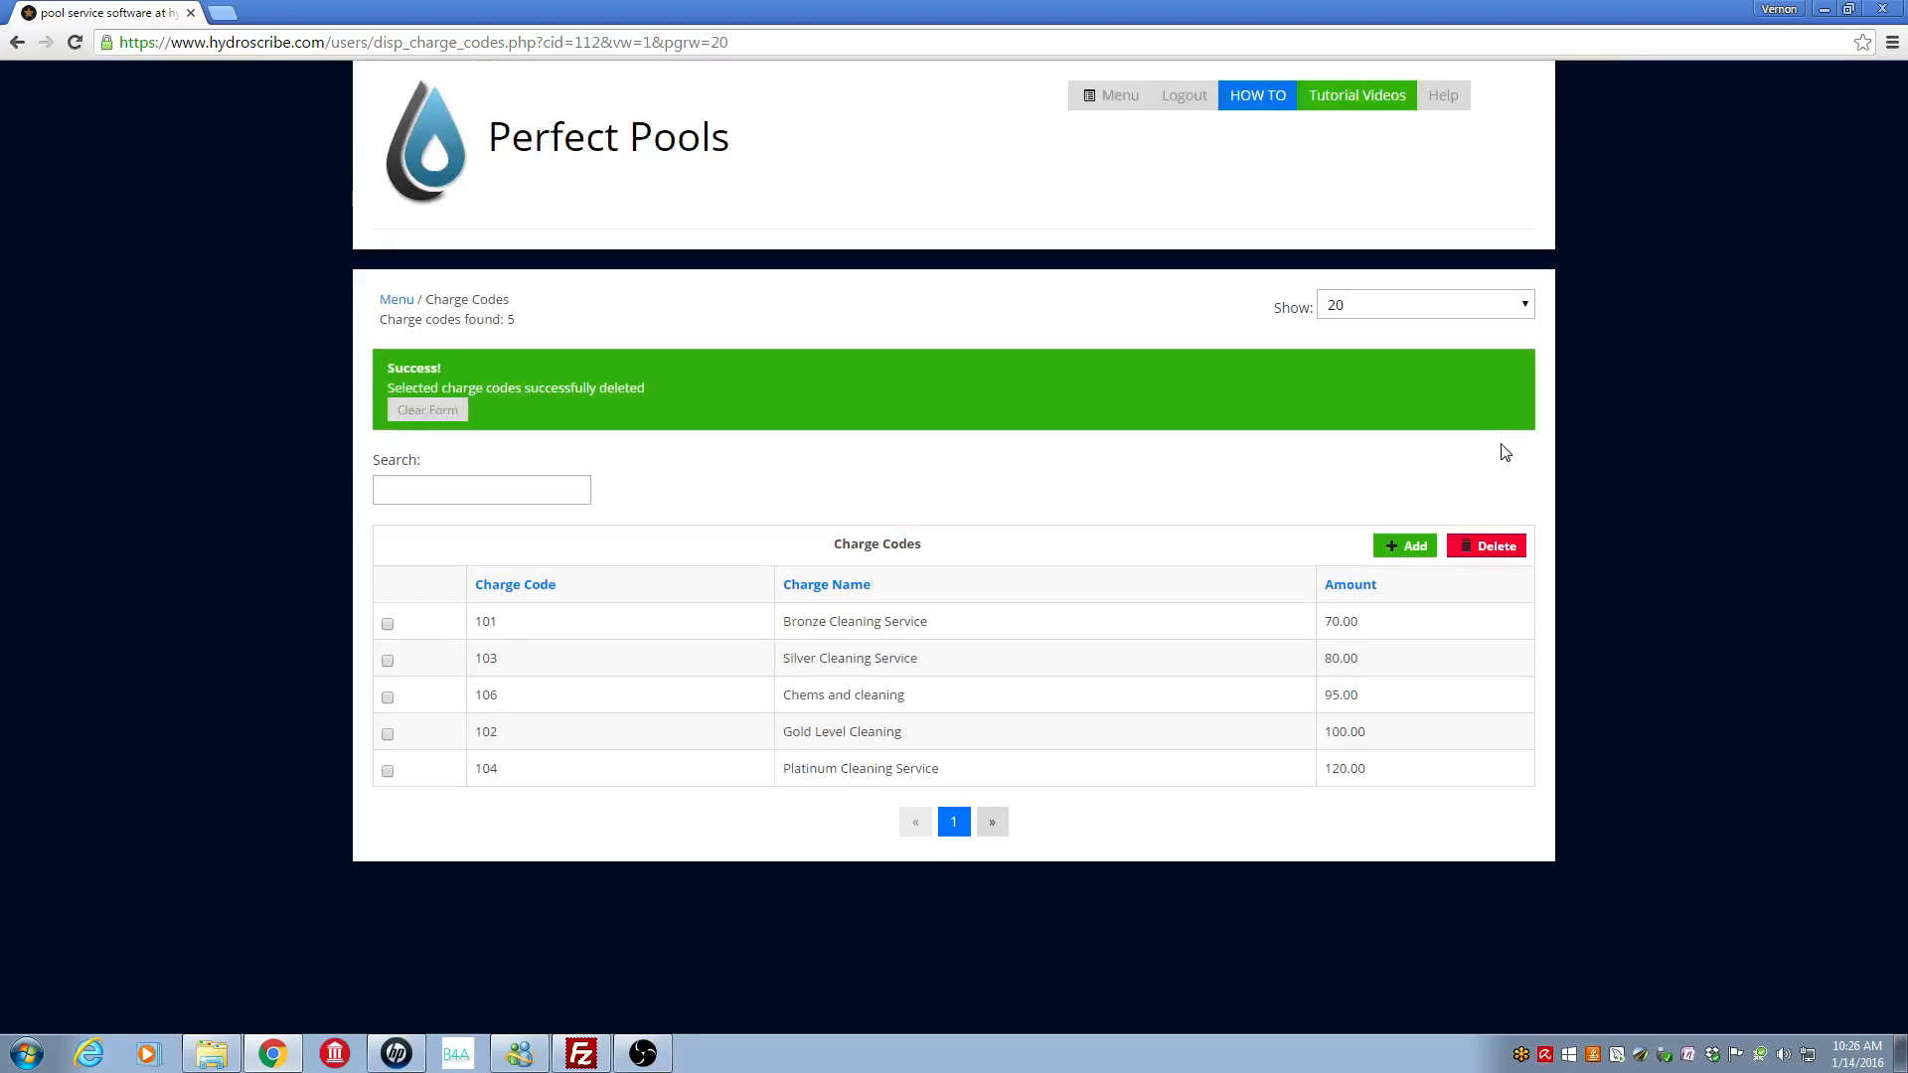